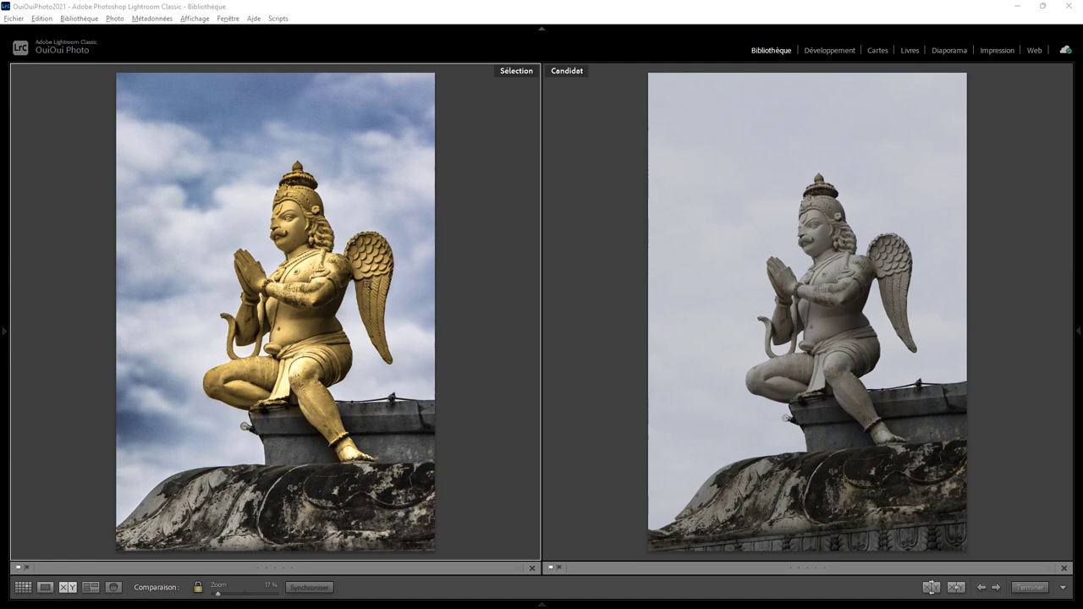
left_click(361, 239)
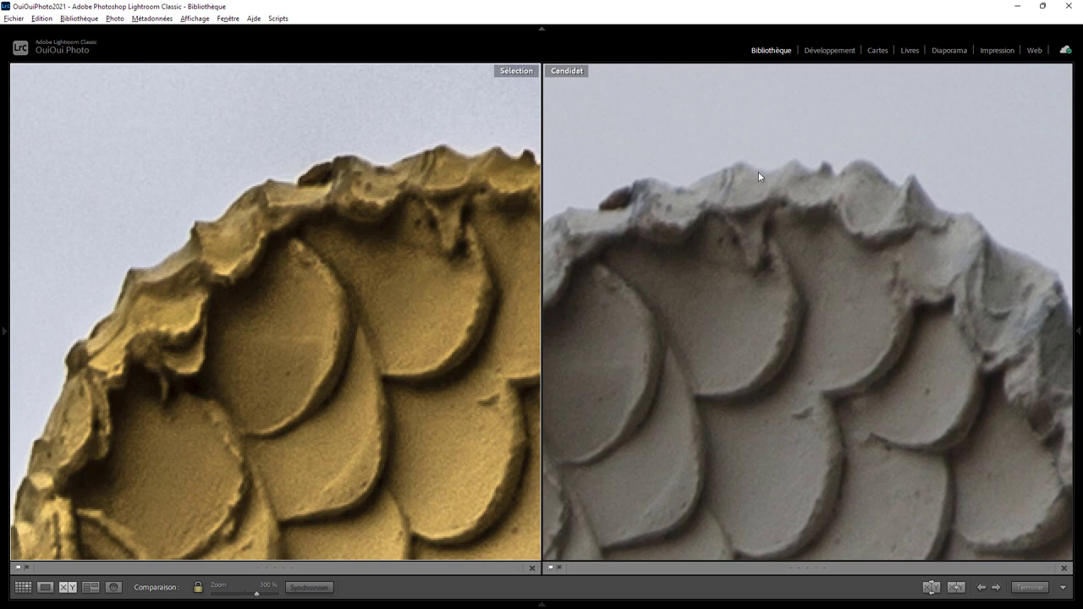
left_click_drag(212, 281, 445, 263)
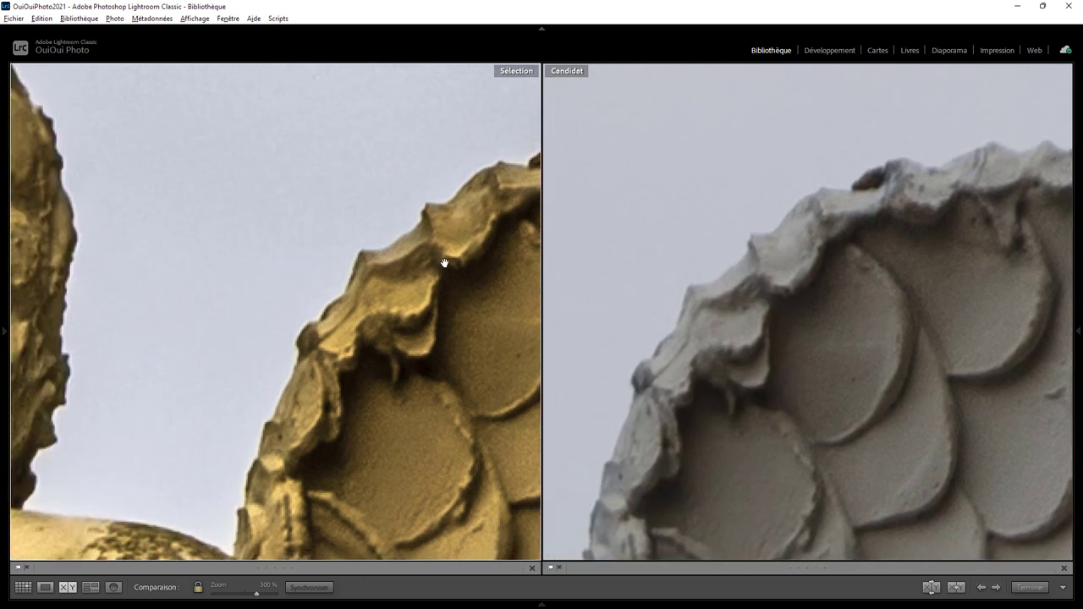
left_click_drag(42, 278, 421, 415)
left_click_drag(237, 271, 394, 343)
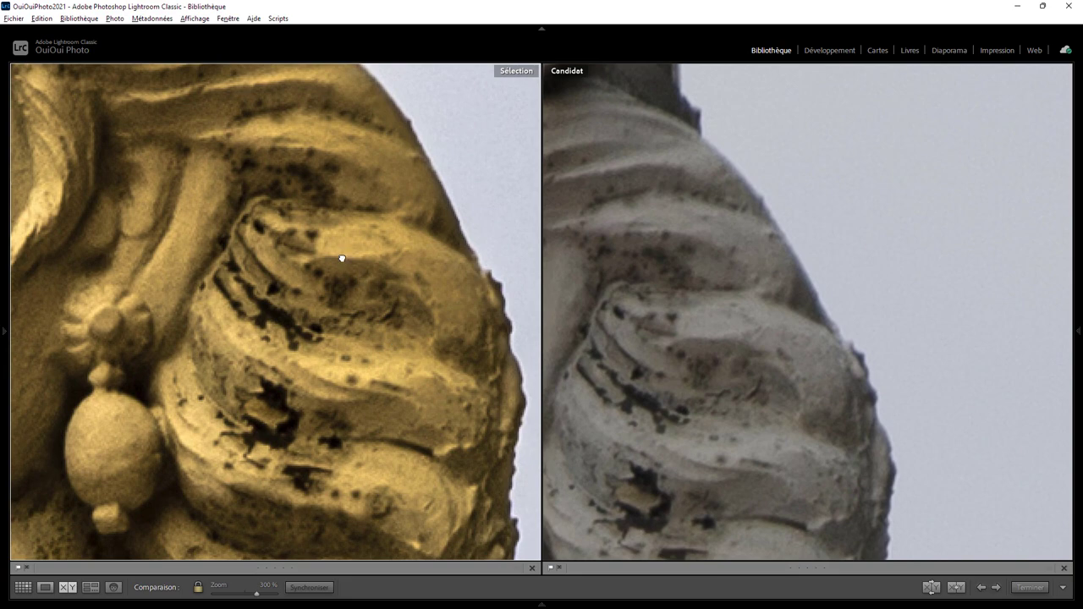
left_click_drag(342, 258, 377, 341)
key("ctrl+minus")
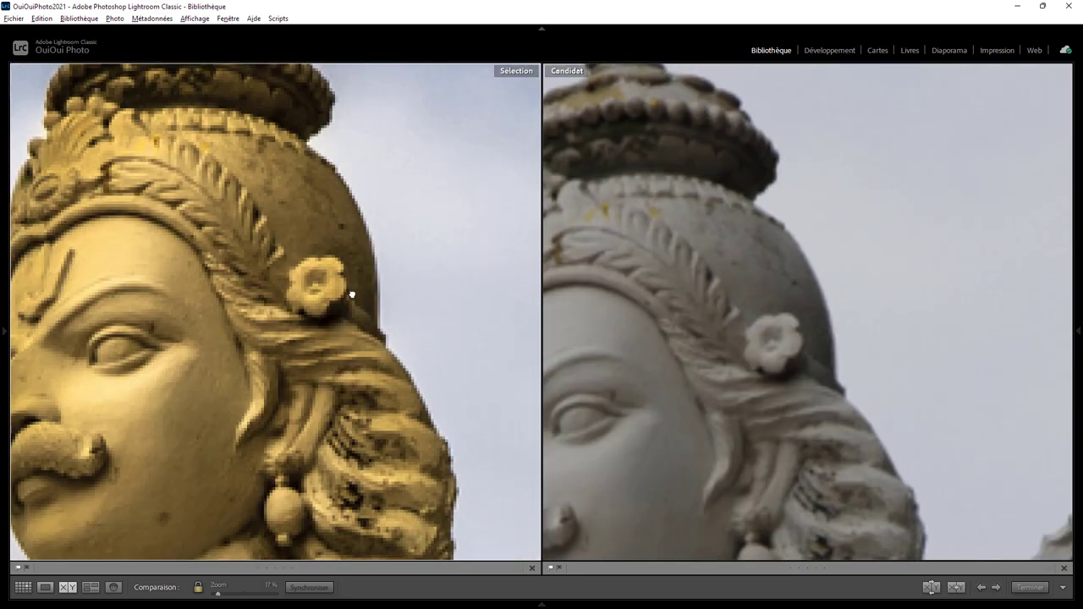
left_click(313, 184)
mouse_move(311, 183)
left_mouse_down()
mouse_move(325, 261)
mouse_move(287, 392)
left_mouse_up()
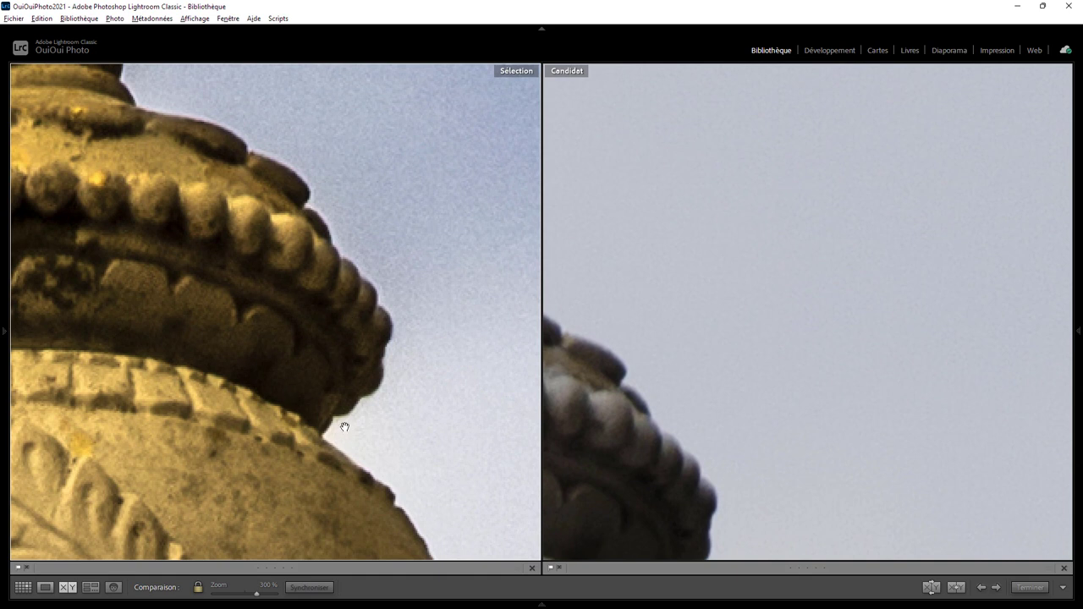
left_click_drag(265, 293, 395, 370)
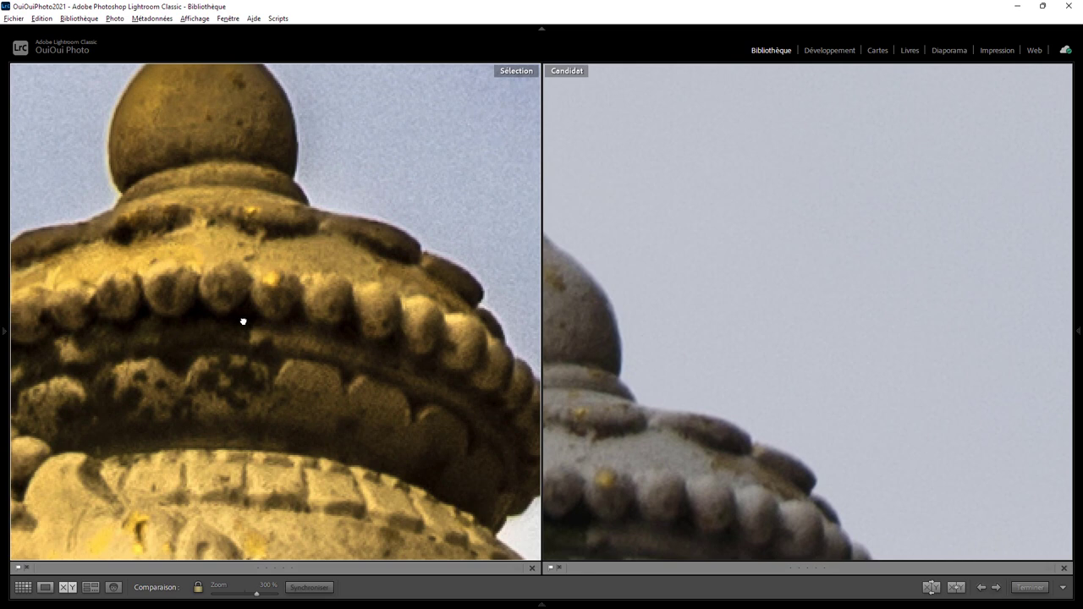
left_click_drag(243, 321, 361, 334)
left_click(360, 338)
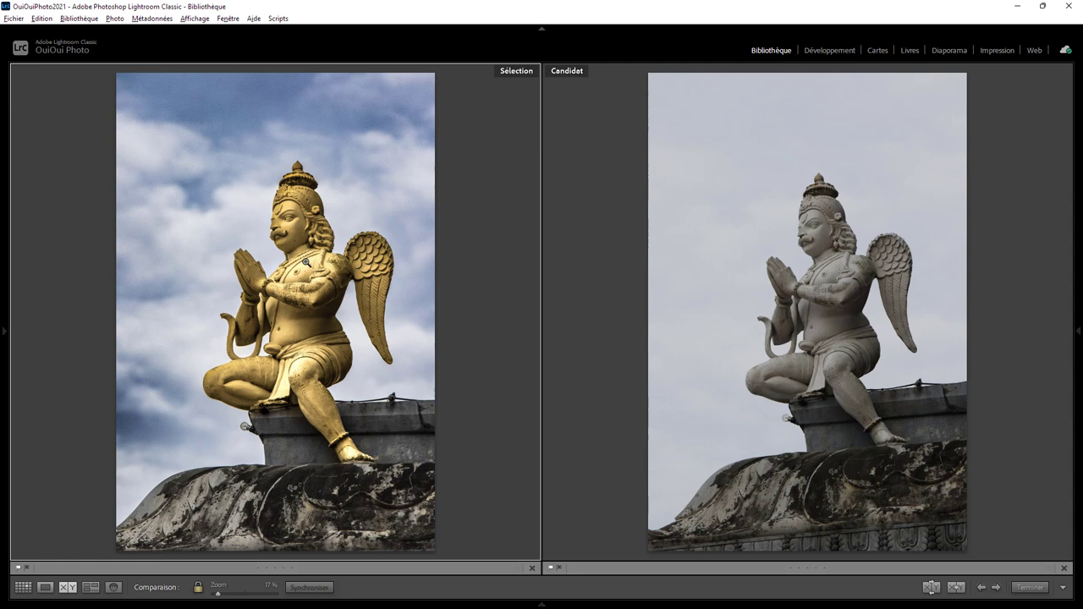
Bring the untouched grey statue copy into the Develop module for editing.
key("d")
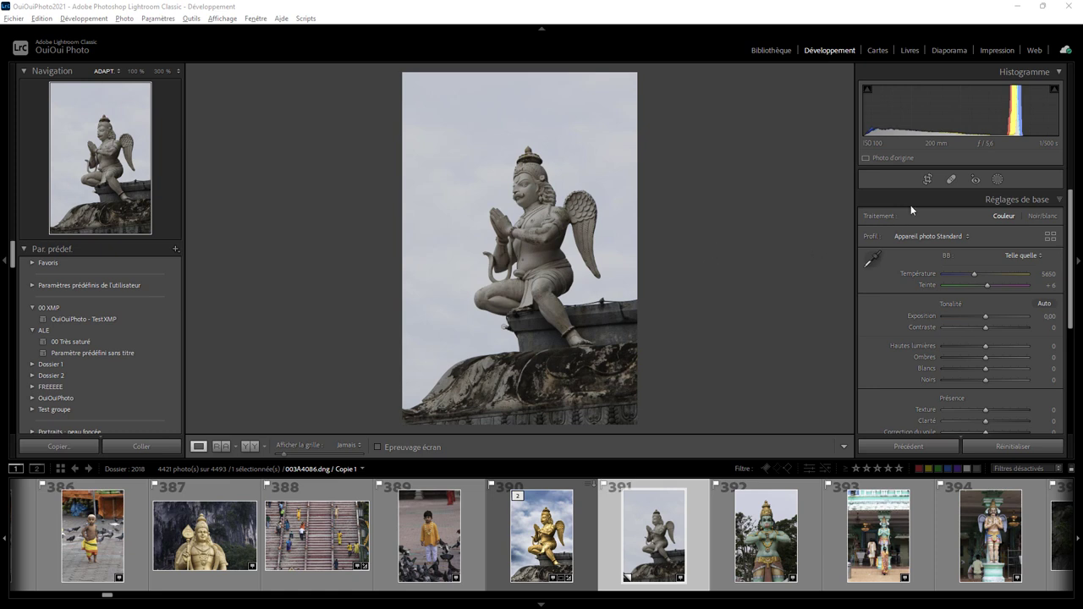
Straighten the photo with a 3.82° crop angle.
key("r")
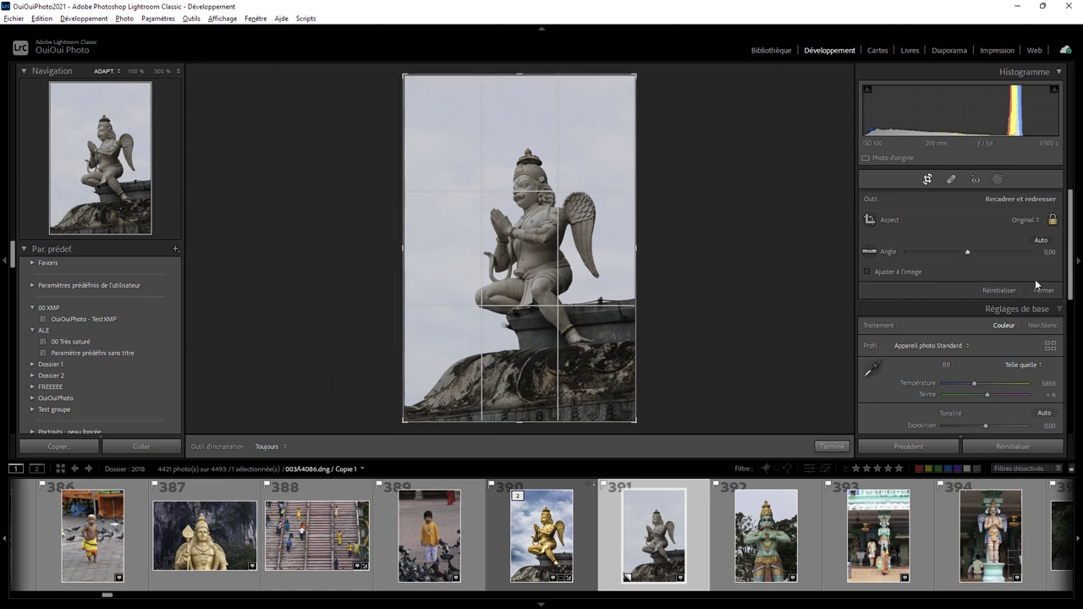
left_click_drag(968, 252, 974, 252)
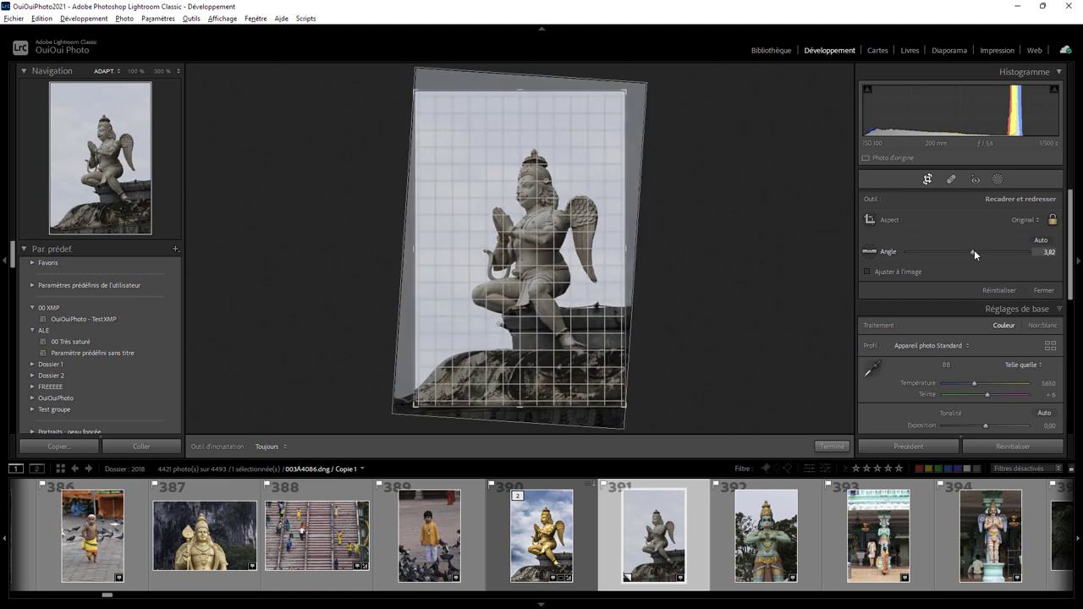
left_click(825, 446)
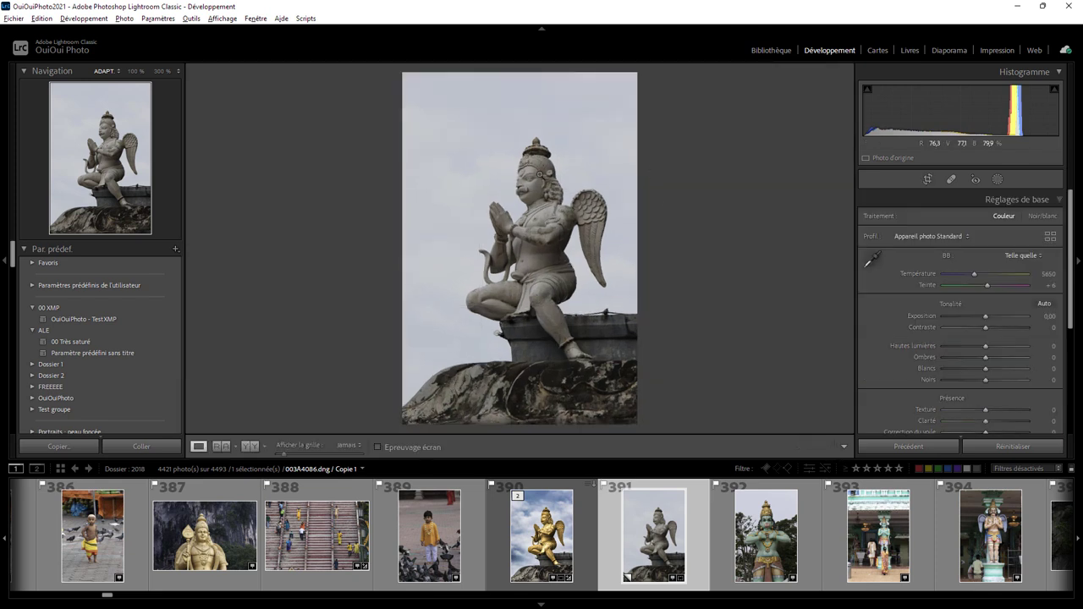
Add a sky mask with exposure reset, Dehaze 74, Clarity 50 and Contrast 44.
left_click(998, 178)
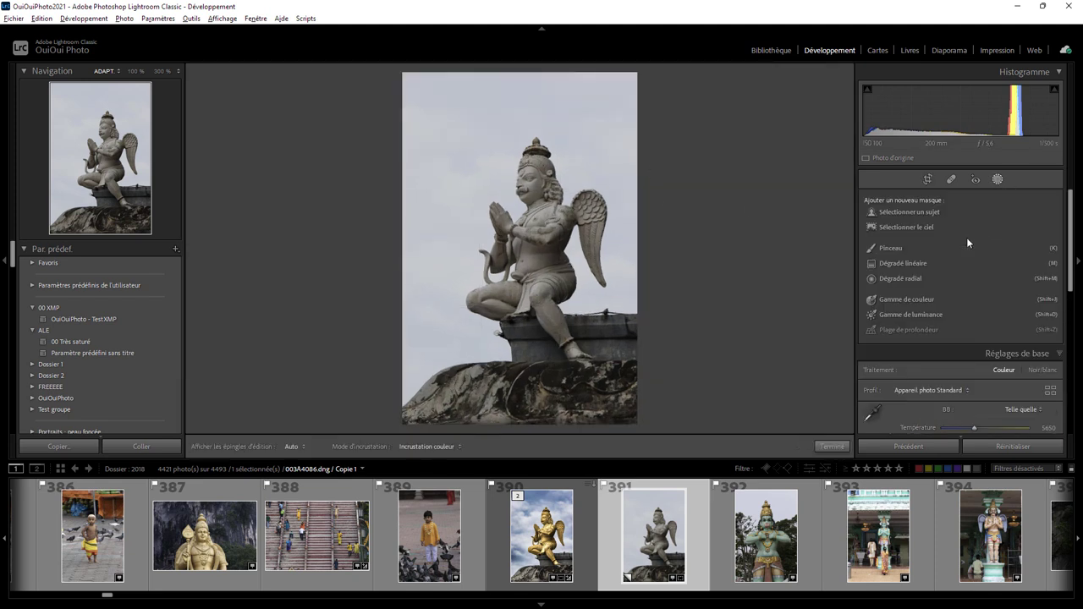
left_click(907, 226)
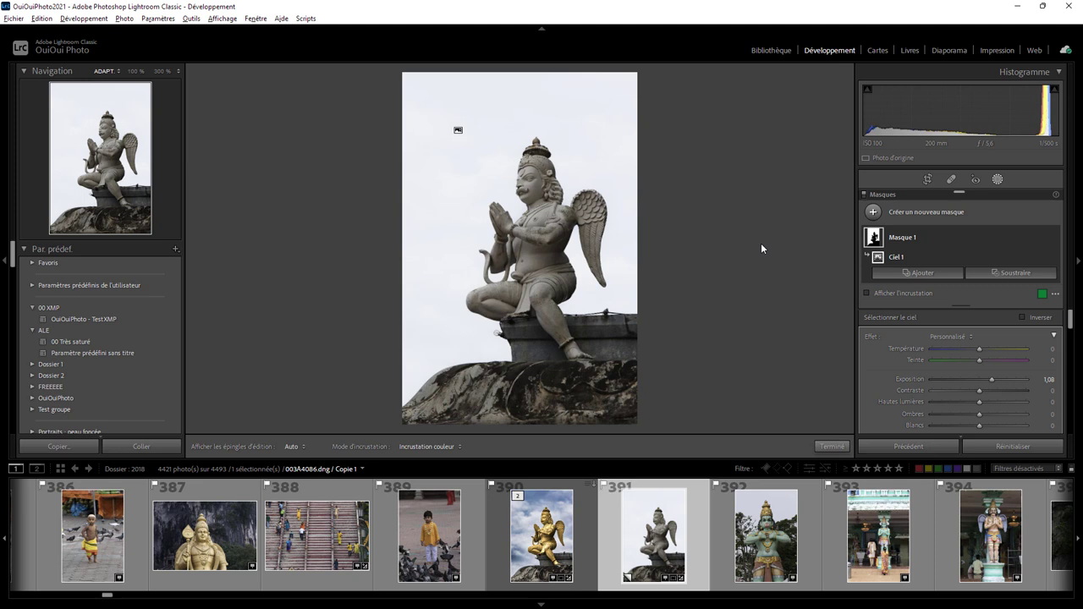
double_click(869, 337)
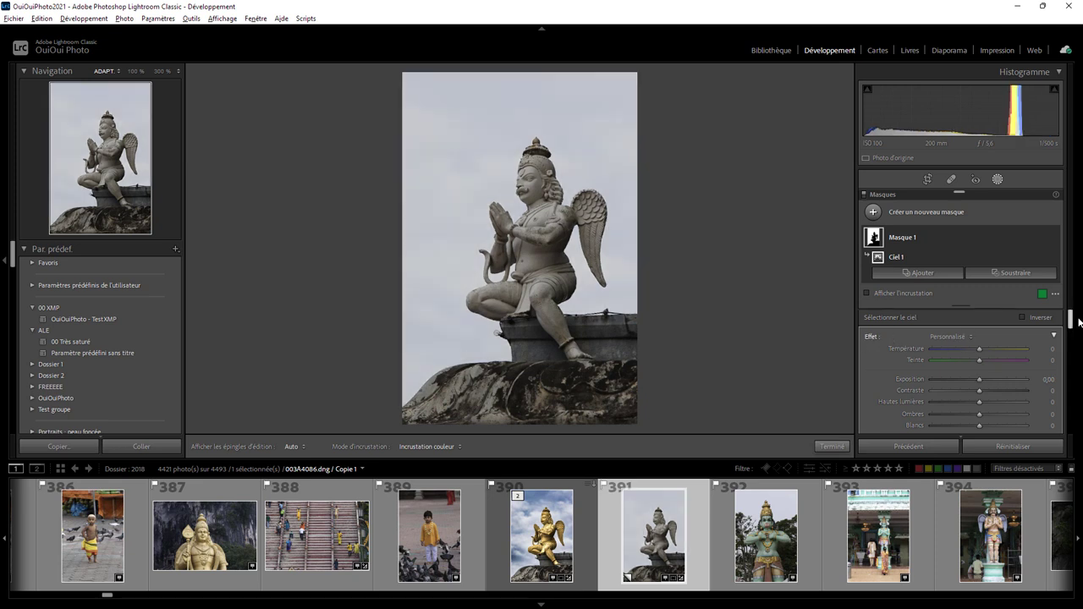
left_click_drag(1073, 323, 1073, 340)
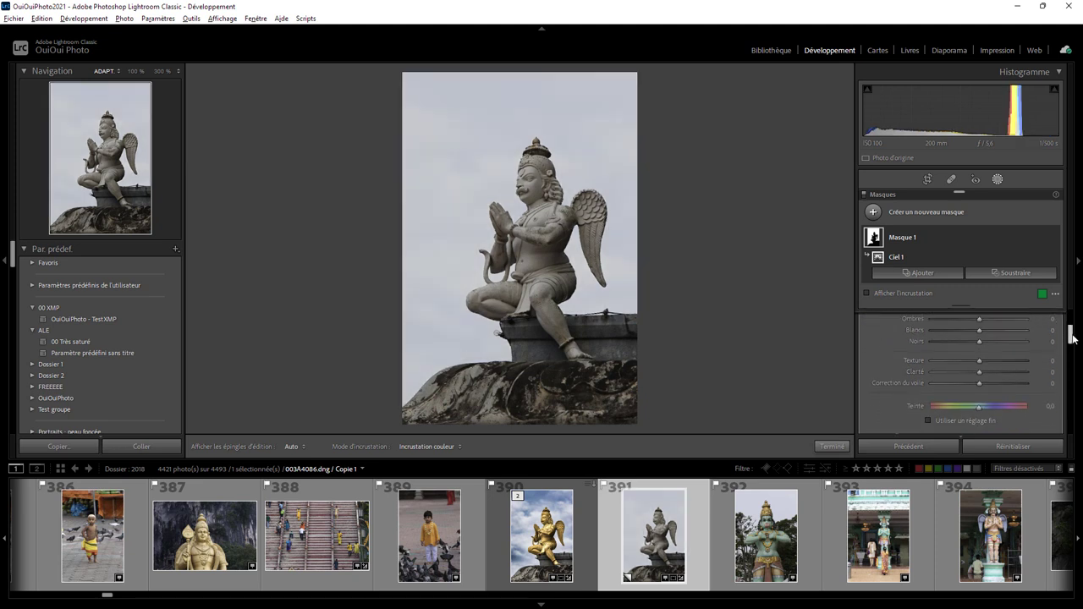
left_click_drag(980, 359, 1011, 359)
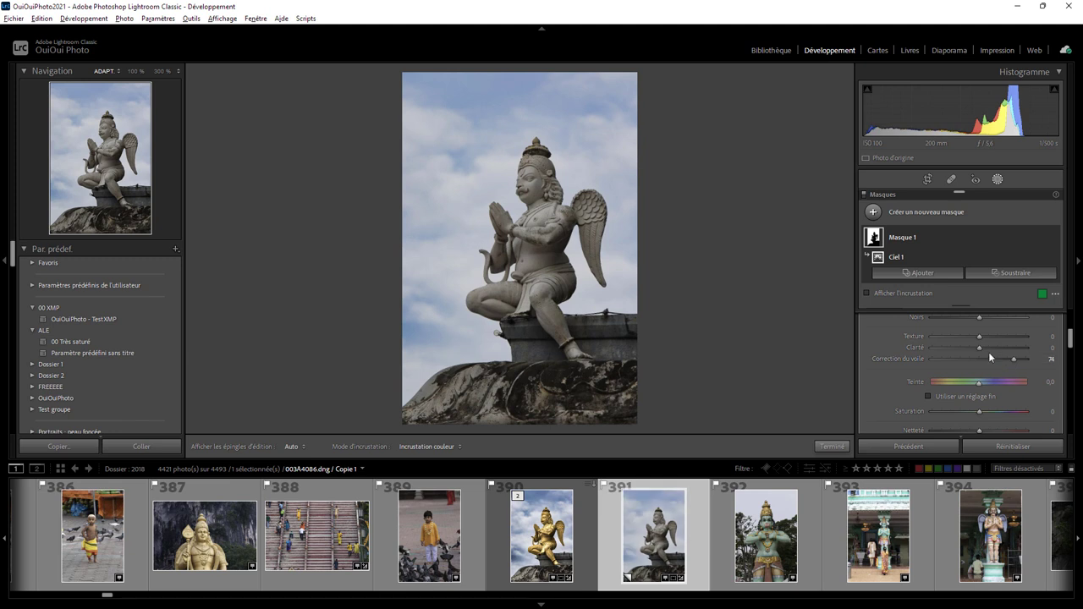
left_click_drag(984, 347, 1006, 347)
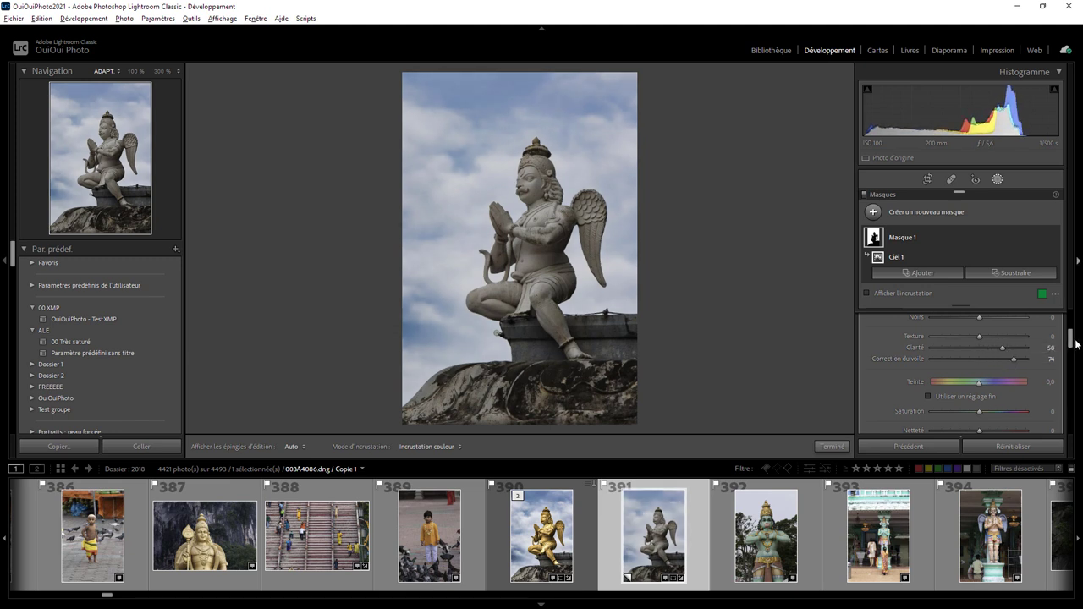
scroll(1060, 336, "up", 3)
left_click_drag(979, 375, 1001, 376)
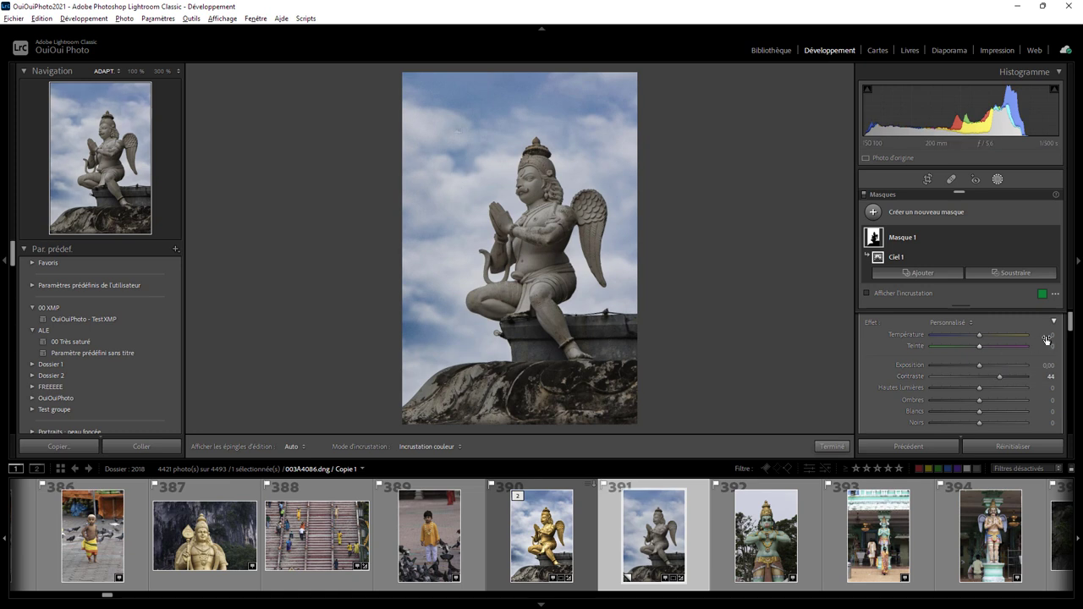
left_click_drag(1071, 328, 1066, 354)
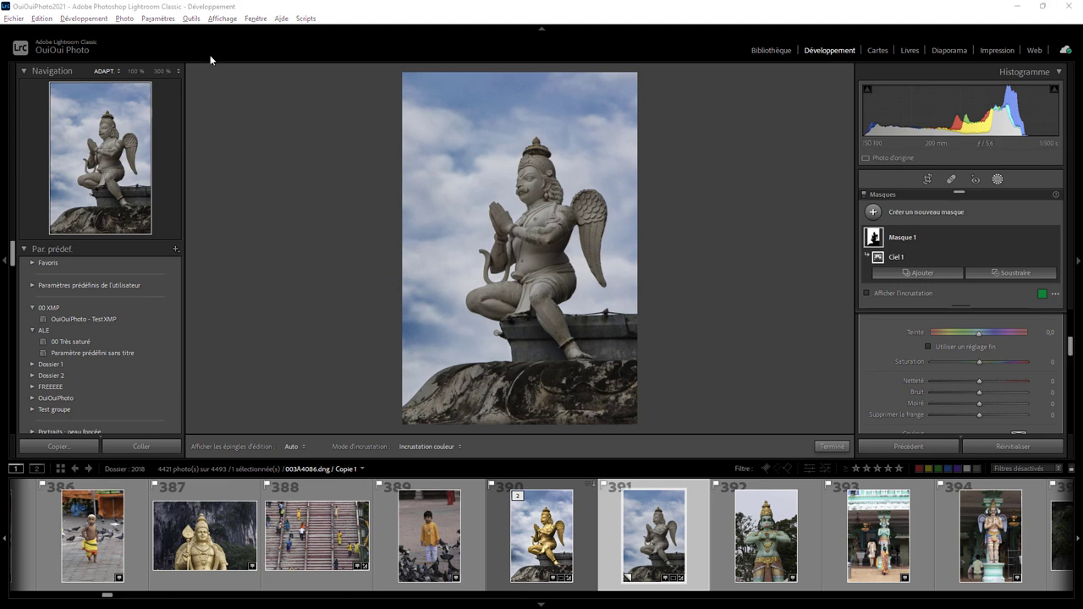
At 100% on the statue's crown, give the sky mask Noise reduction 58 and finish masking.
left_click(135, 71)
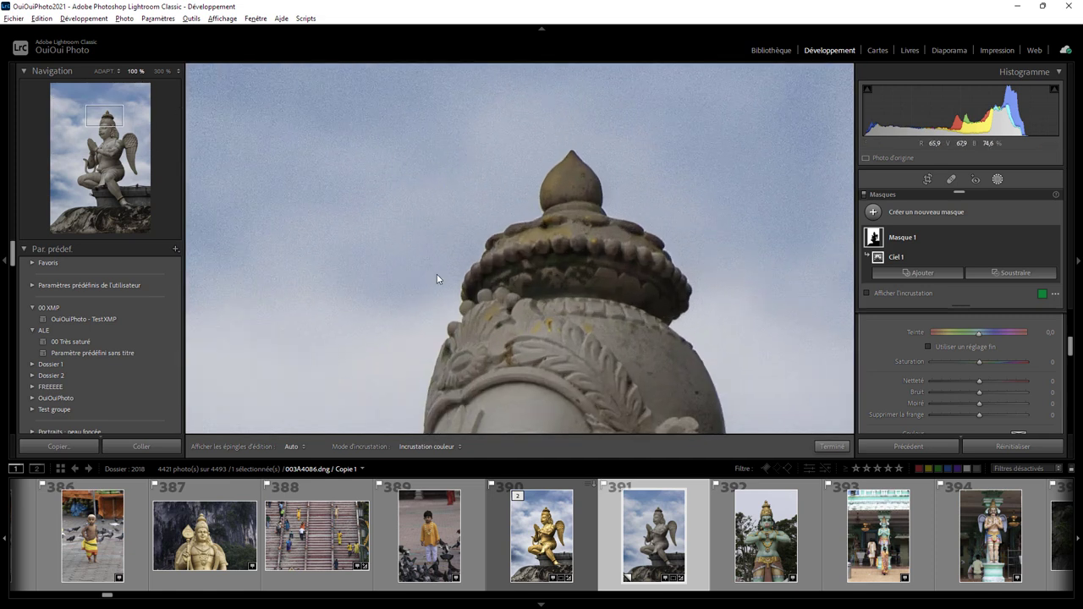
mouse_move(1070, 347)
left_mouse_down()
mouse_move(1070, 357)
mouse_move(1070, 336)
left_mouse_up()
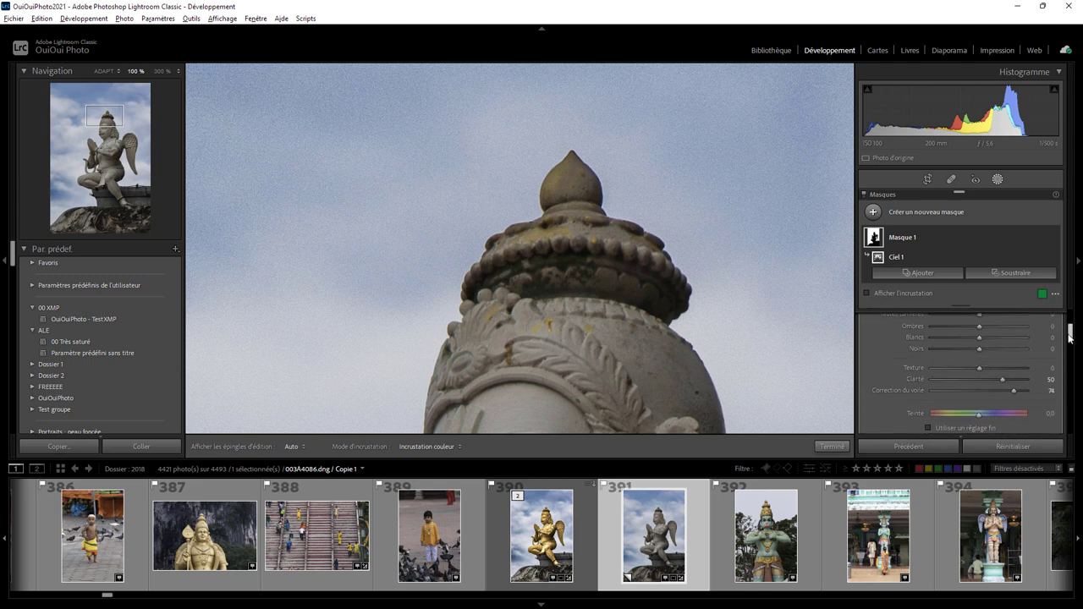
scroll(1012, 362, "down", 5)
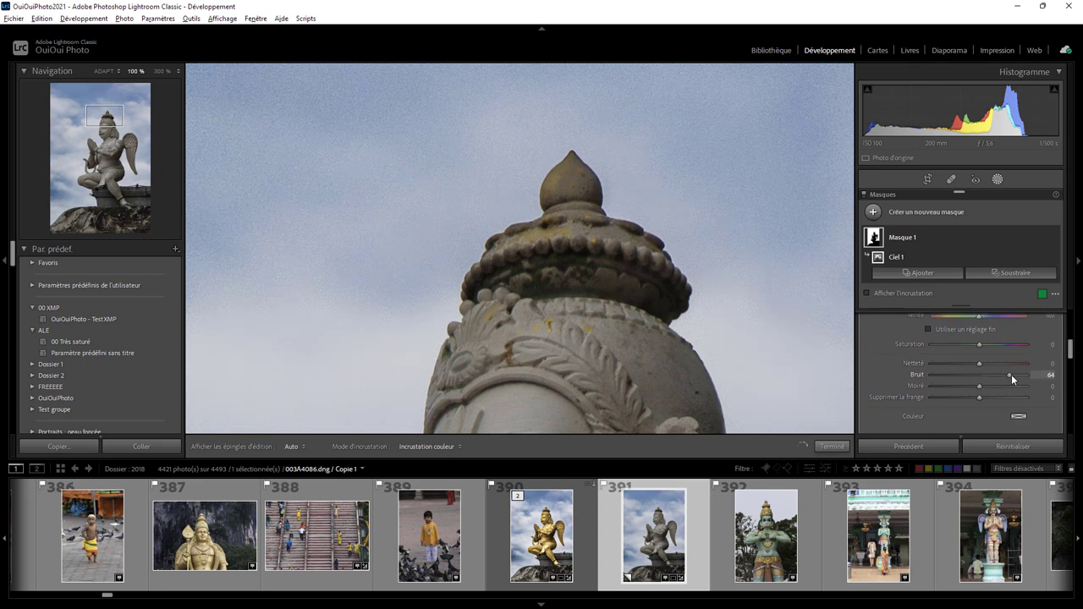
left_click_drag(1012, 374, 1008, 374)
left_click(823, 446)
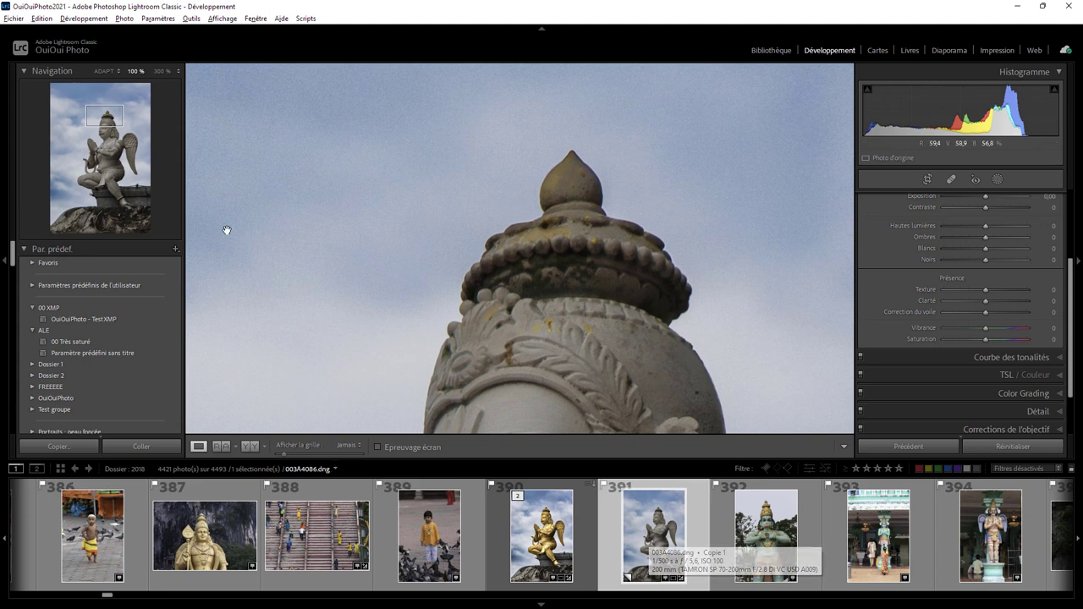
Fit the whole photo, compare with the gold version, then reopen masks on the grey copy.
left_click(105, 71)
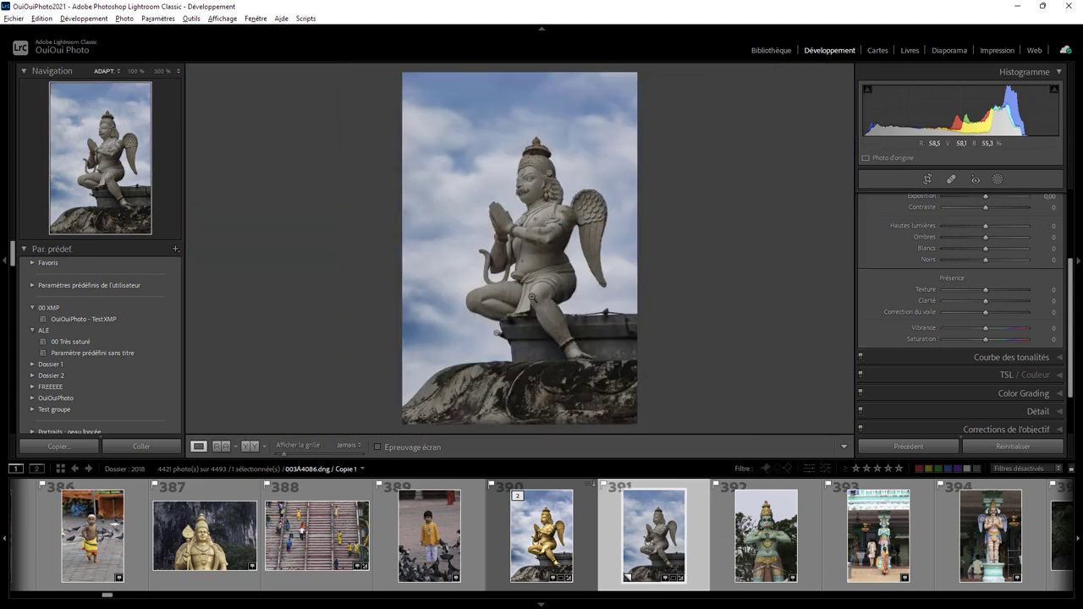
mouse_move(542, 537)
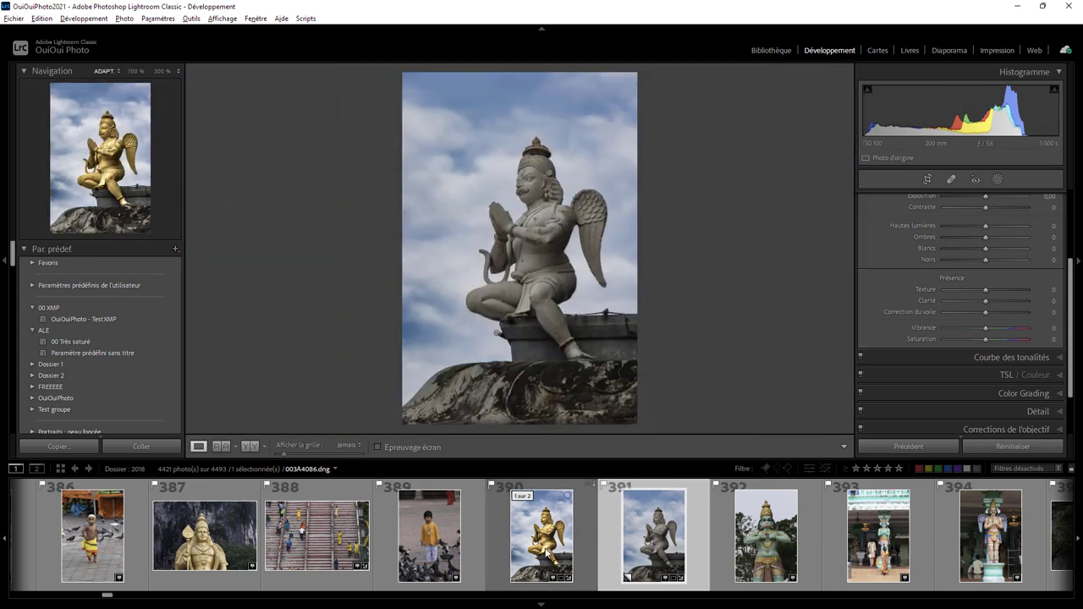
left_click(547, 554)
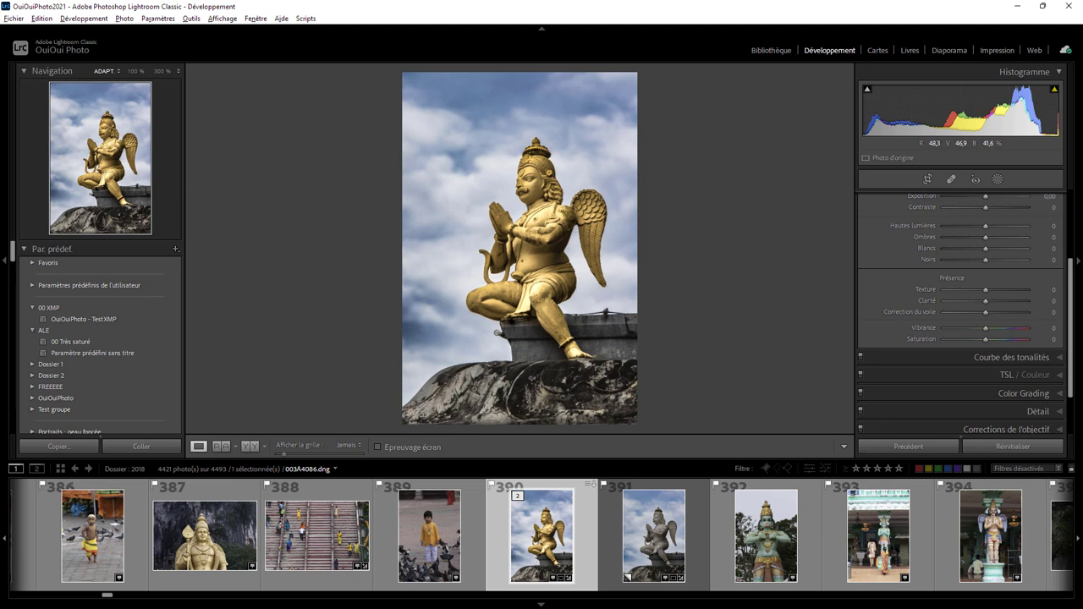
left_click(661, 553)
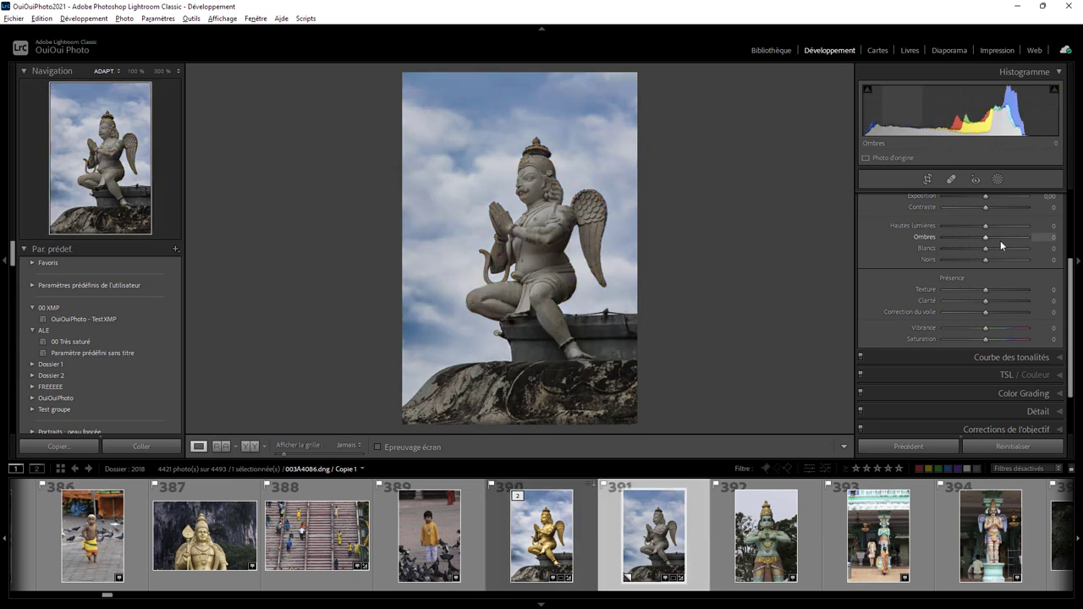
left_click(997, 179)
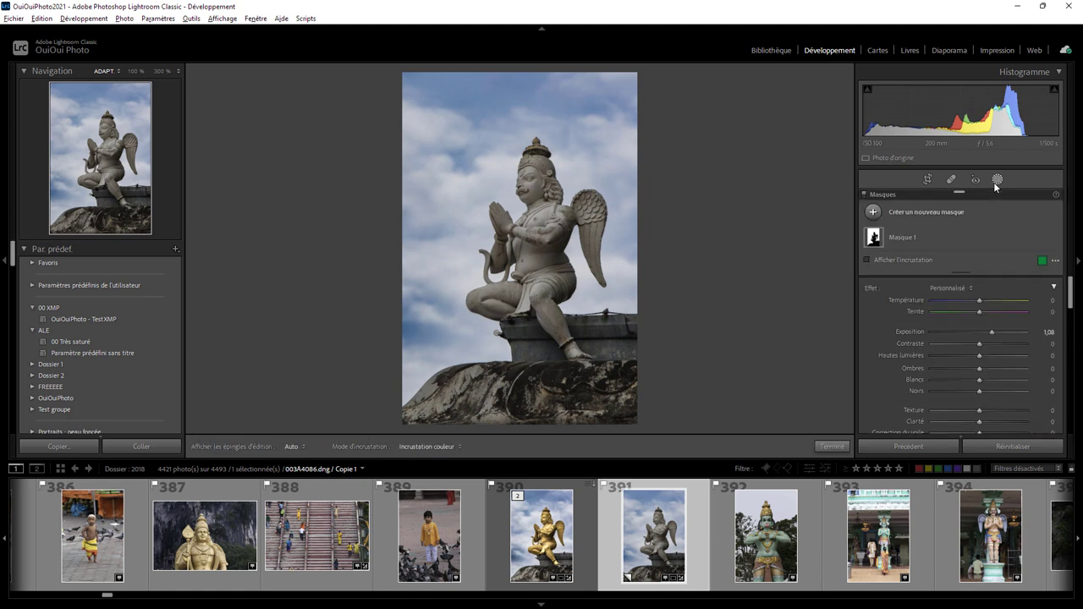
Add an inverted sky mask lifting statue and rock with more clarity, Contrast 16, Exposure 0.41.
left_click(875, 212)
left_click(932, 248)
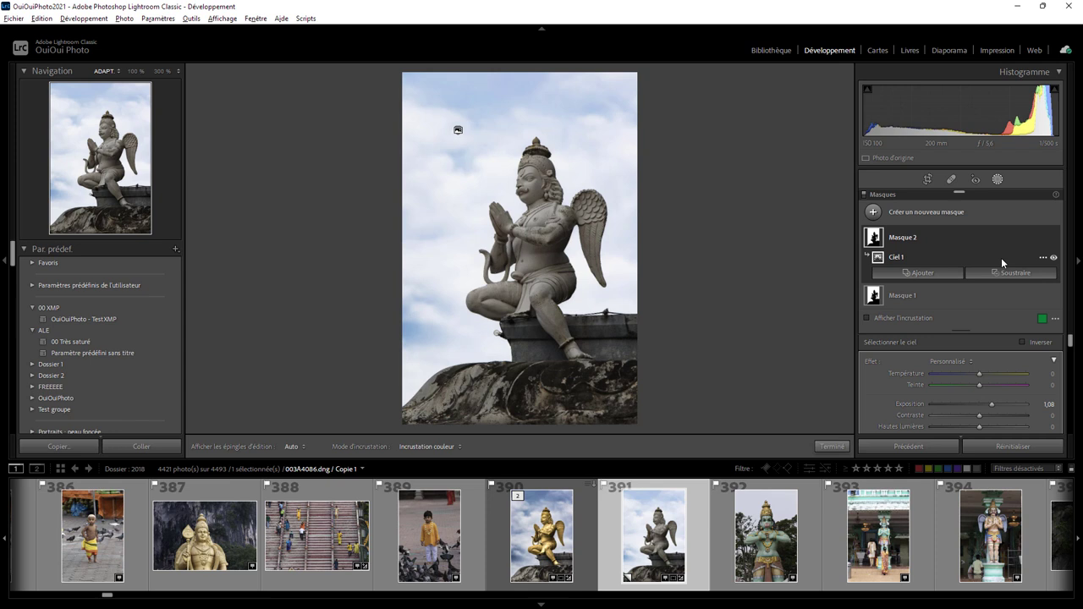
left_click(1043, 257)
left_click(975, 295)
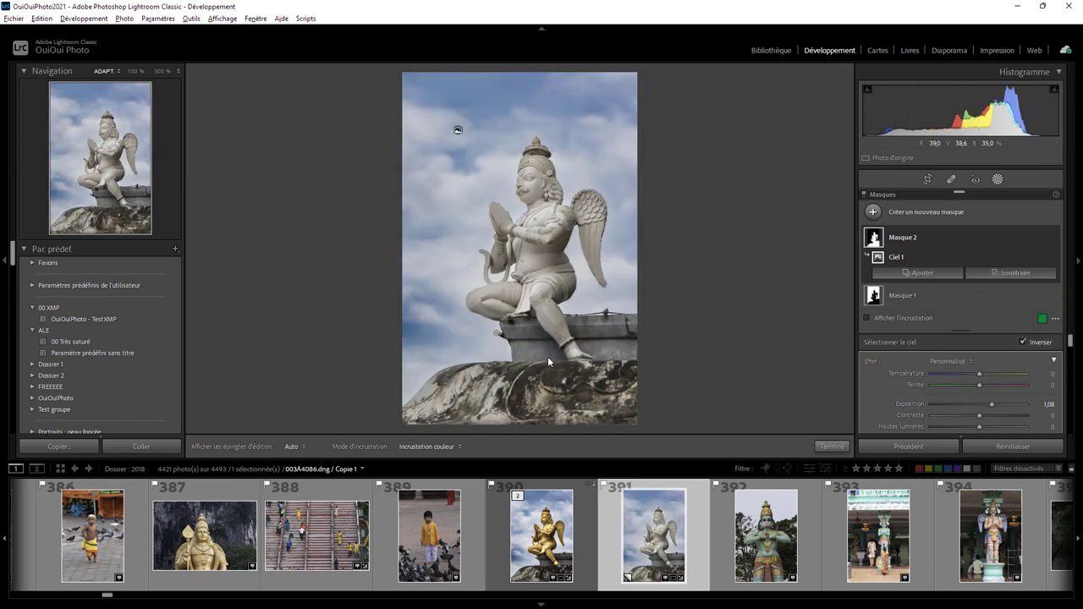
double_click(870, 362)
left_click_drag(1071, 340, 1072, 364)
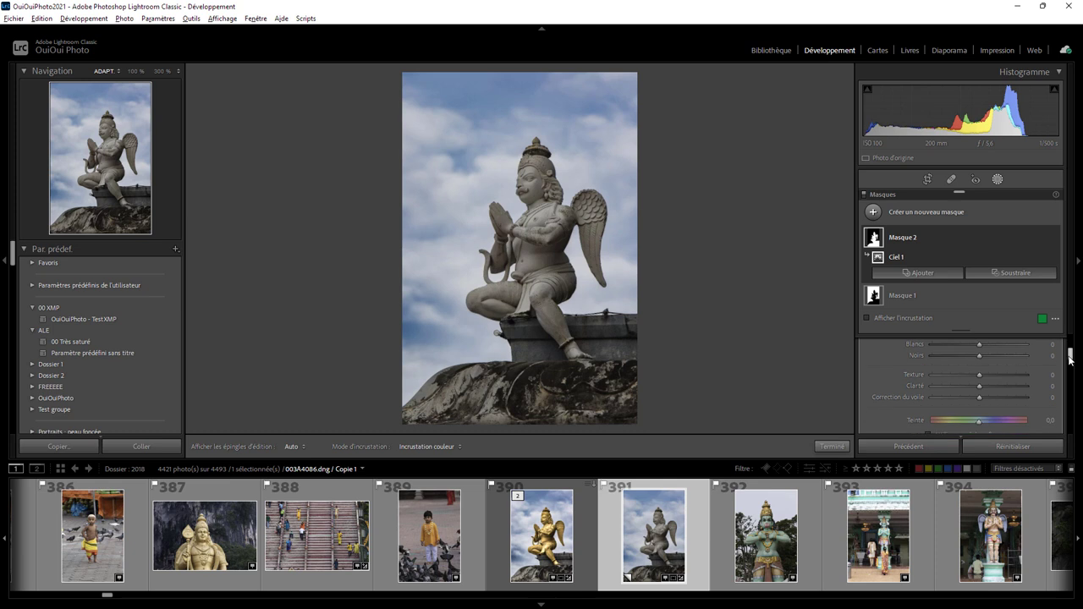
left_click_drag(978, 385, 997, 385)
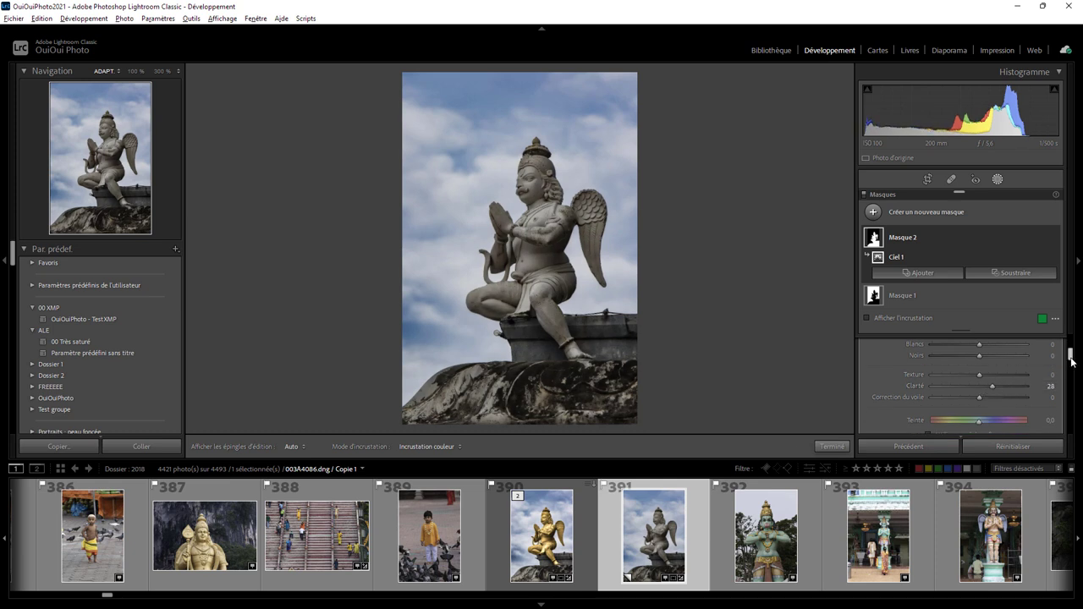
left_click_drag(1072, 361, 1073, 352)
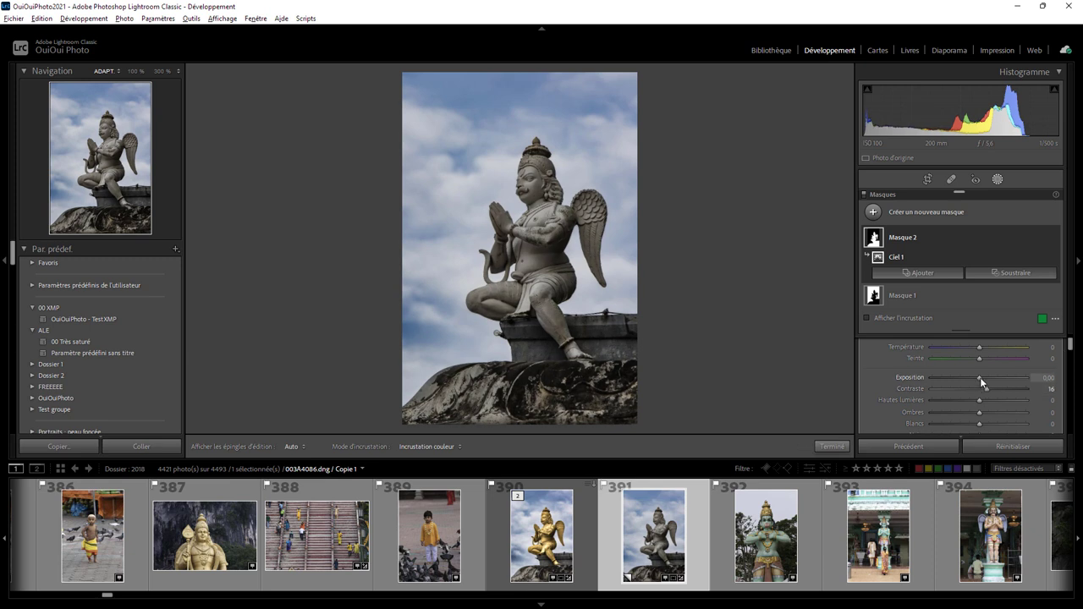
left_click_drag(981, 379, 985, 379)
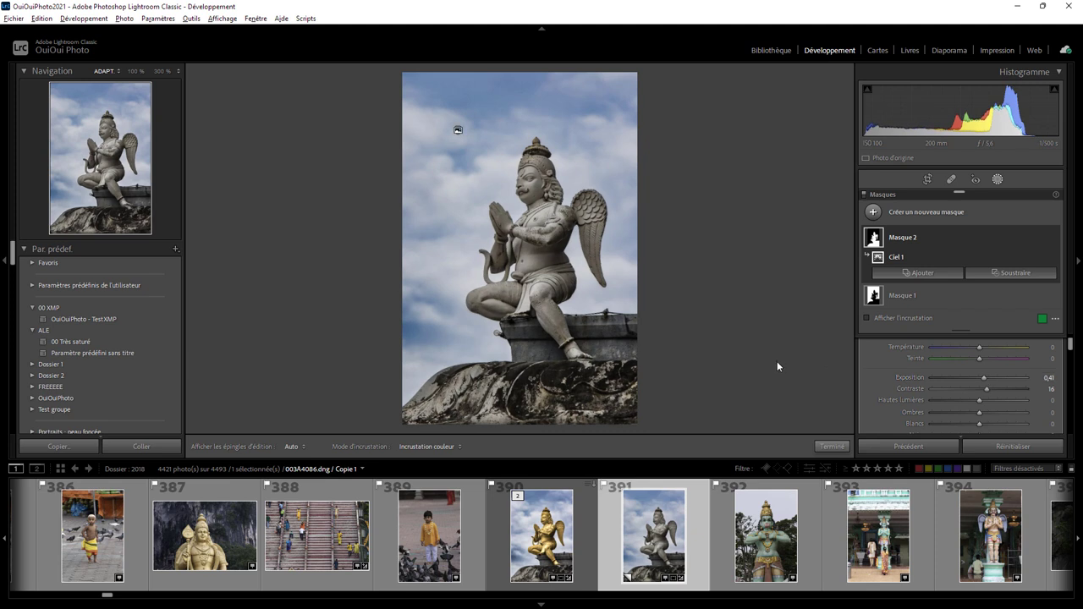
left_click(832, 446)
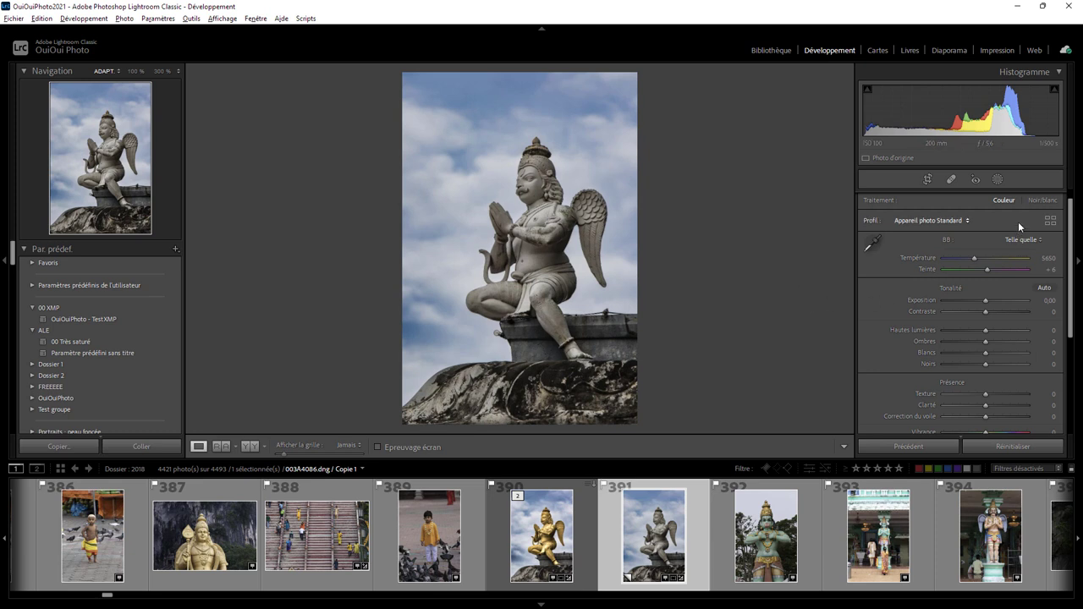
Add a third mask, Masque 3, selecting the statue subject with Whites at 38.
left_click(997, 180)
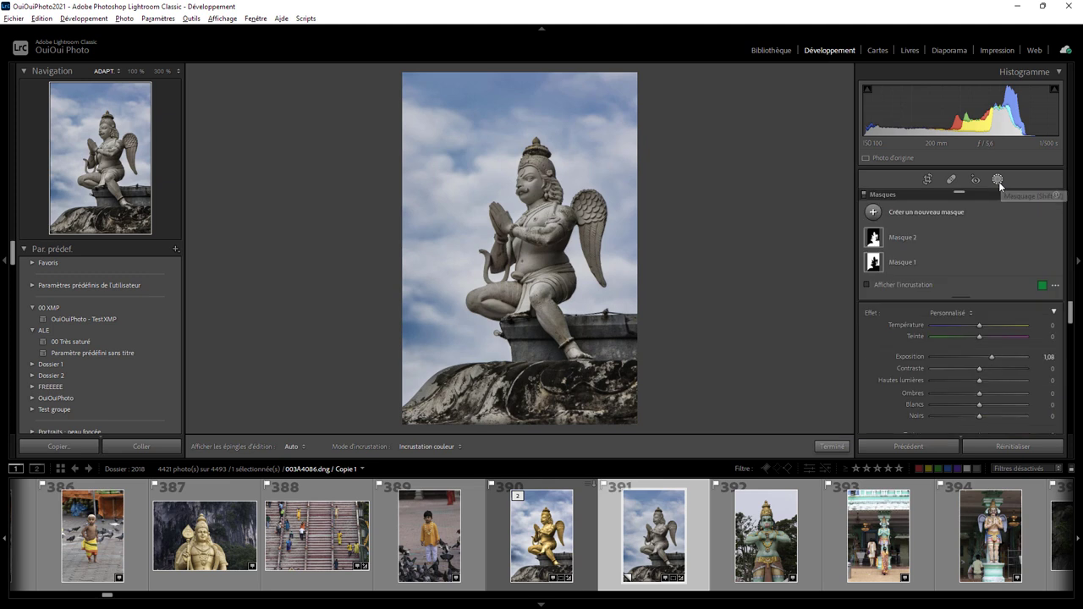
left_click(874, 212)
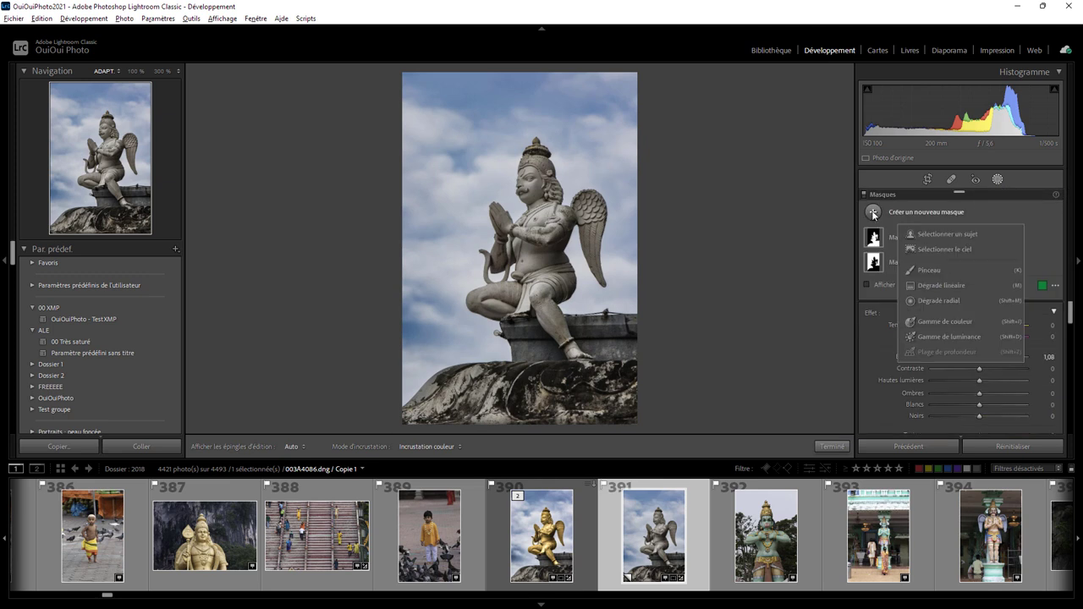
left_click(927, 236)
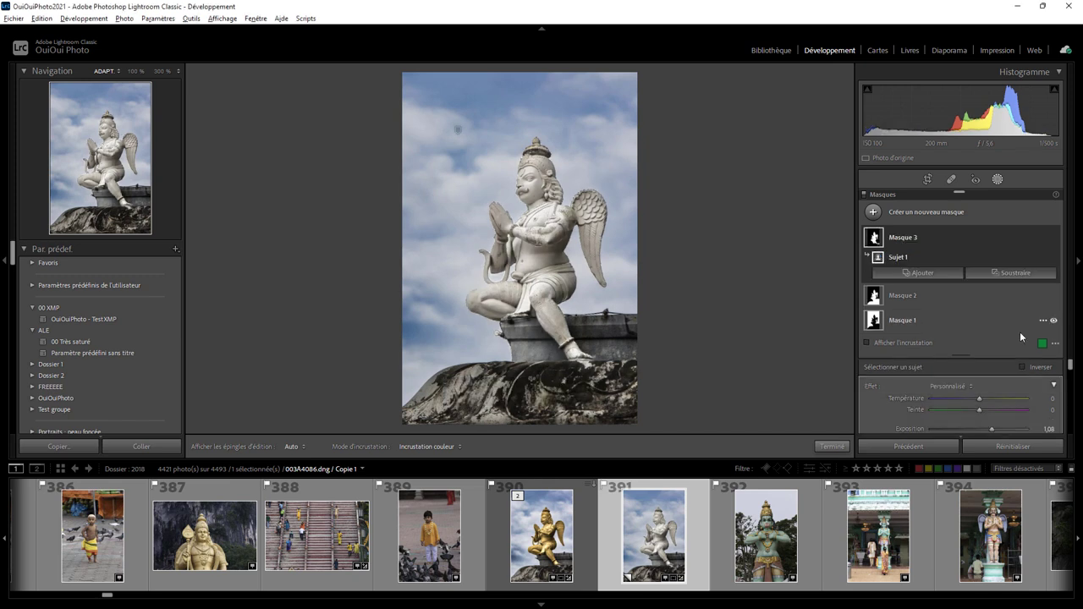
scroll(1073, 367, "down", 2)
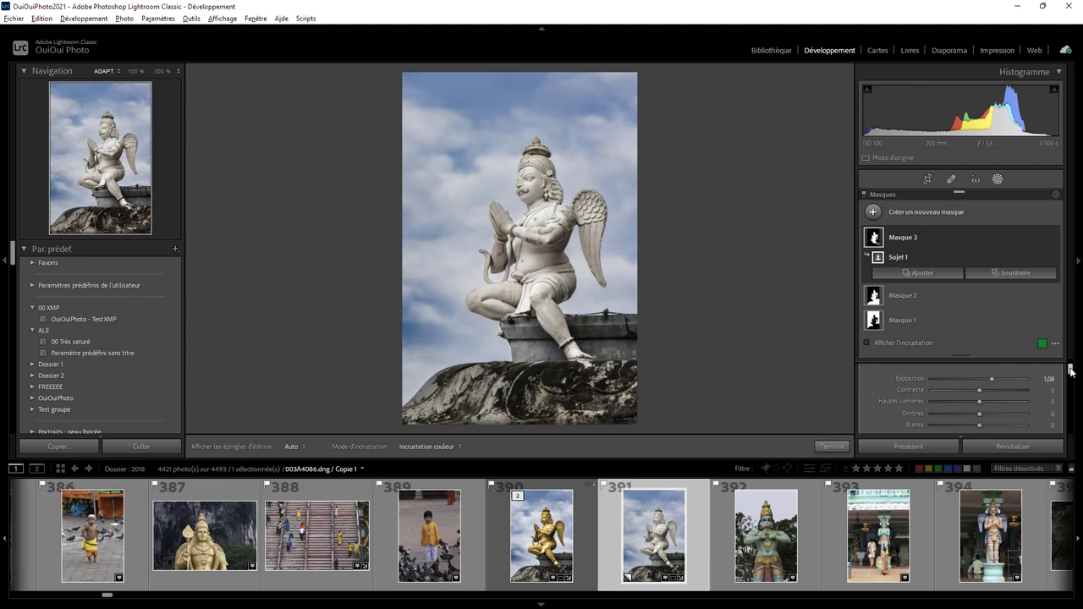
scroll(990, 406, "down", 2)
left_click_drag(979, 401, 997, 400)
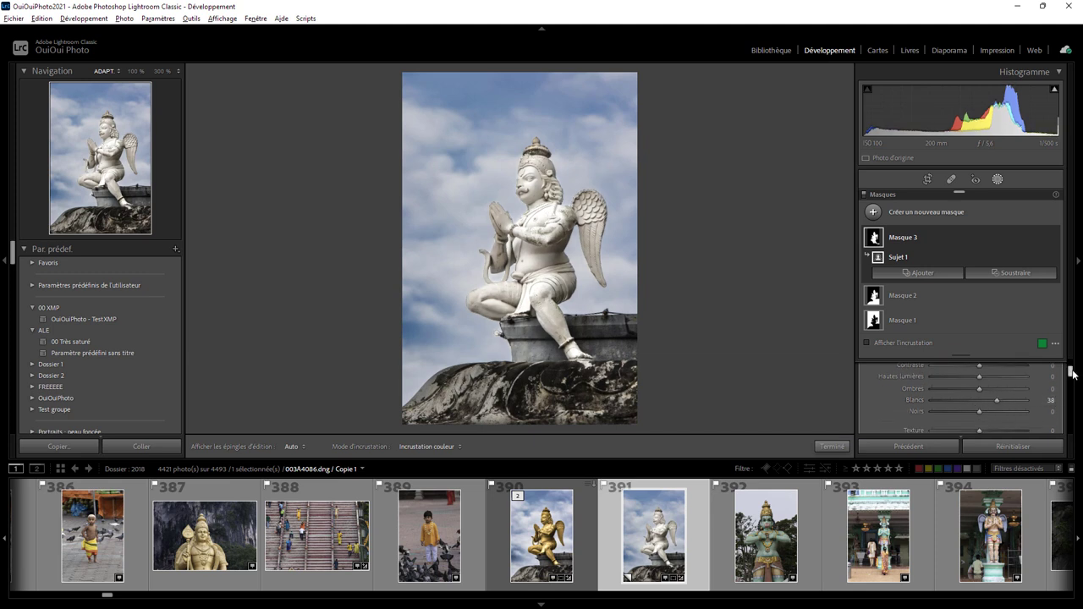
scroll(1073, 374, "up", 4)
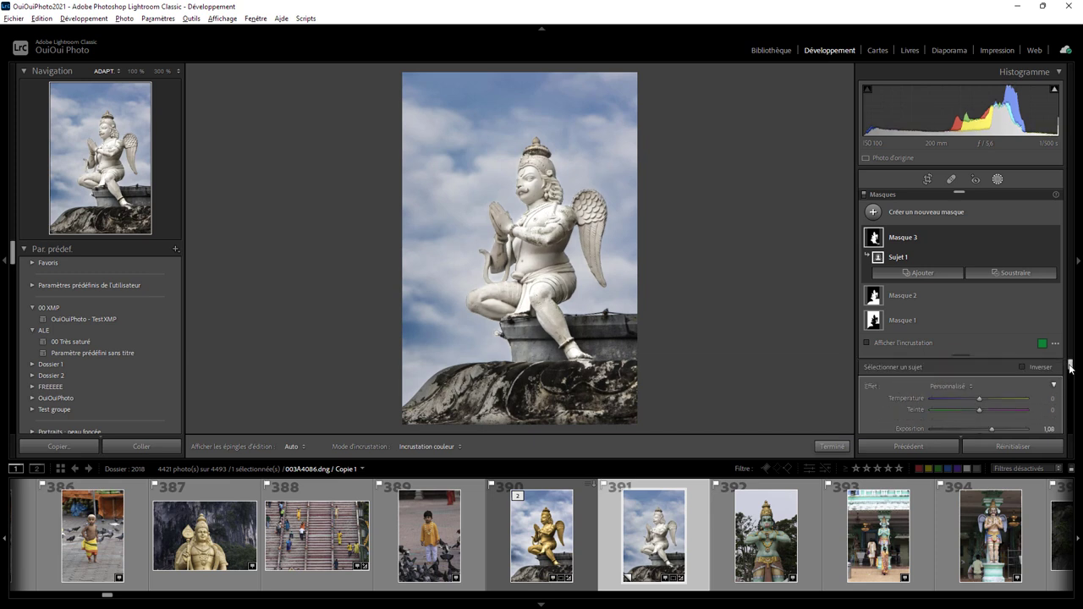
Reset the subject mask, then set Temperature 37, Whites 45 and Saturation around 34.
double_click(879, 384)
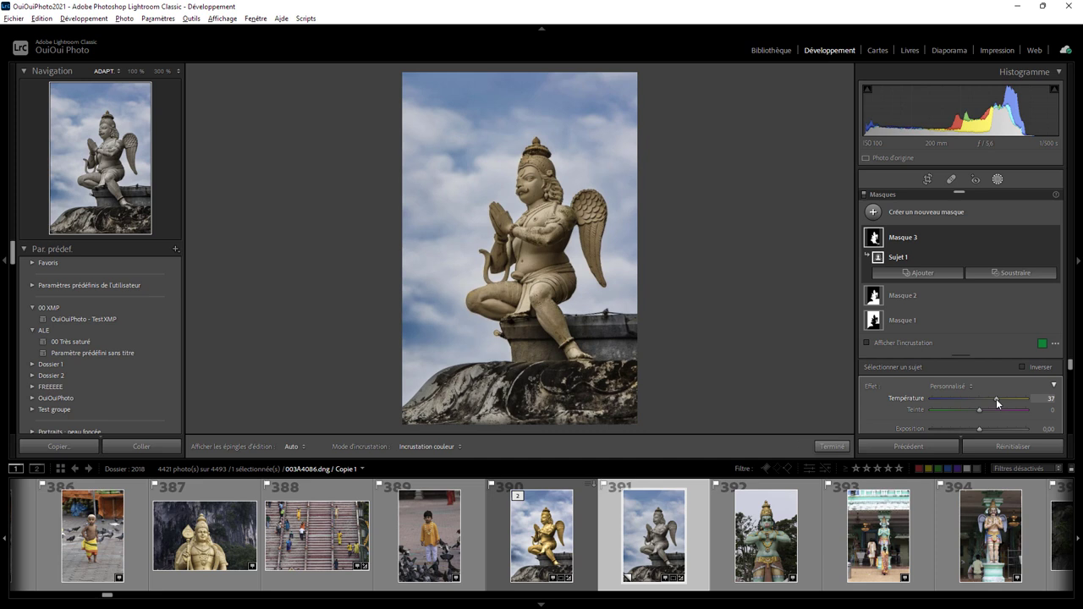
left_click_drag(1071, 364, 1071, 379)
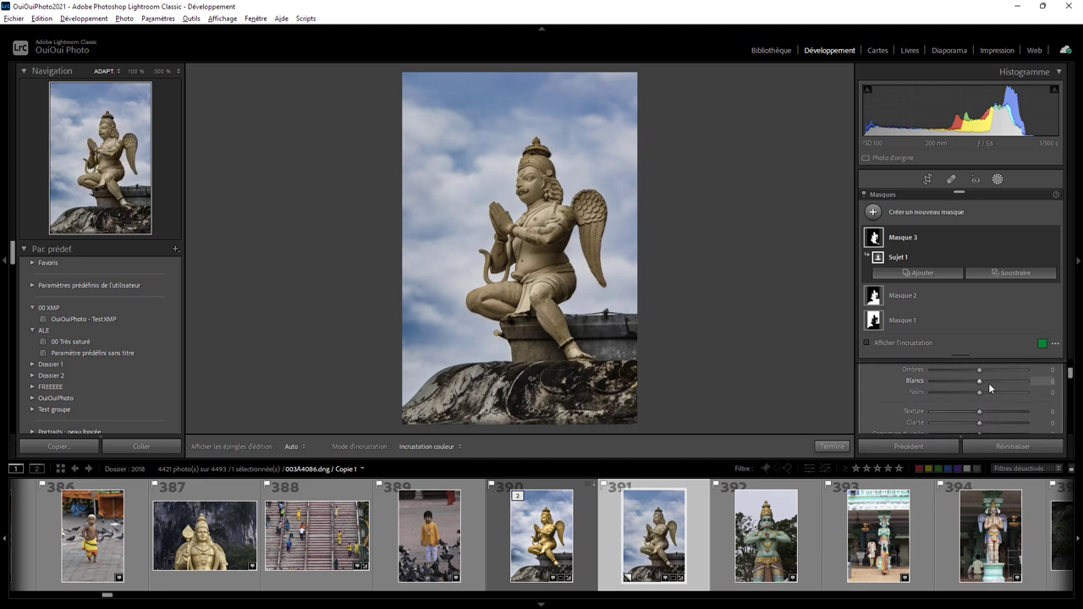
left_click_drag(986, 382, 1001, 384)
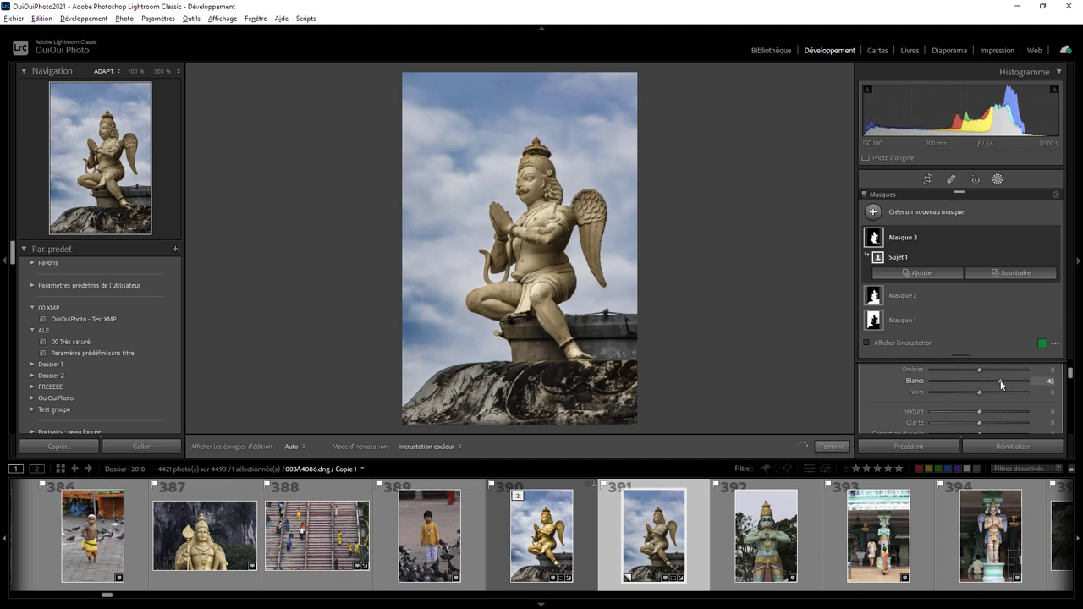
left_click_drag(1070, 378, 1071, 388)
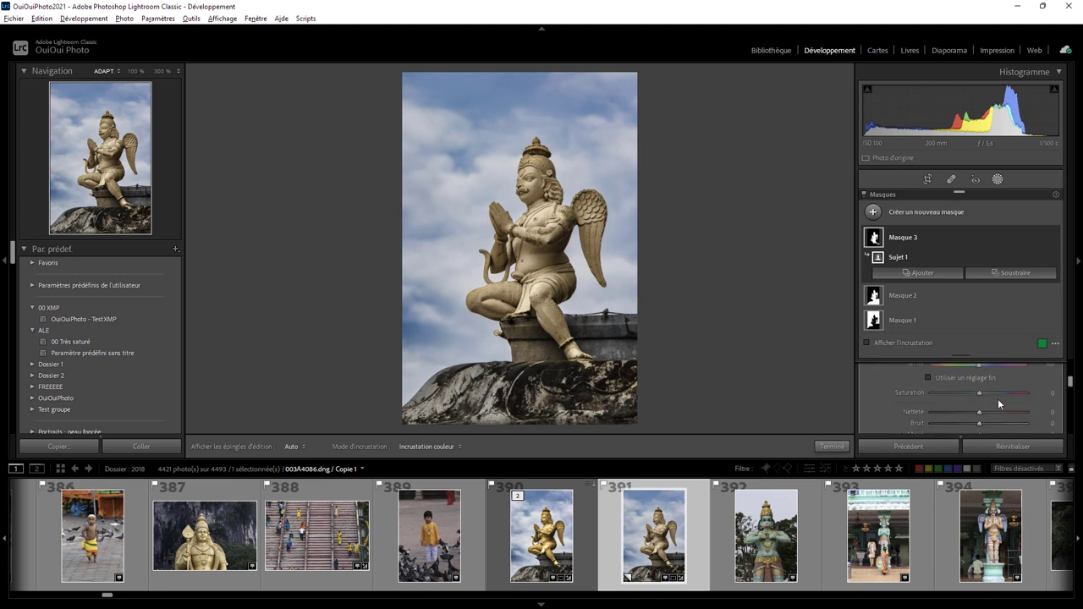
mouse_move(980, 396)
left_mouse_down()
mouse_move(1004, 395)
mouse_move(982, 395)
left_mouse_up()
left_click_drag(1005, 393, 996, 394)
left_click_drag(1072, 387, 1070, 395)
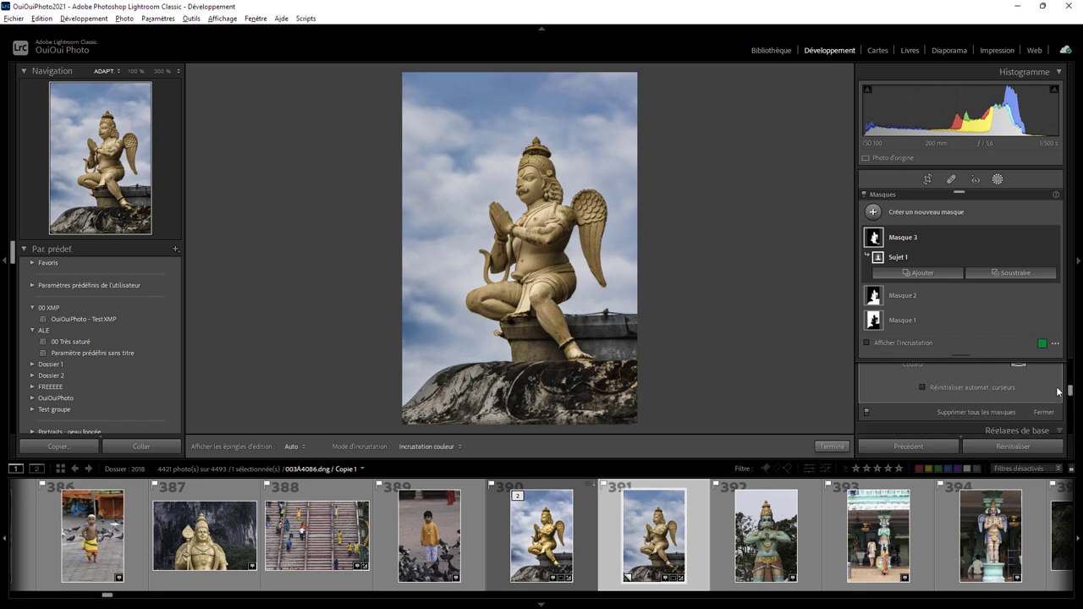
Tint the statue's subject mask a muted yellow with colour saturation 20.
scroll(1024, 385, "up", 1)
left_click(1020, 382)
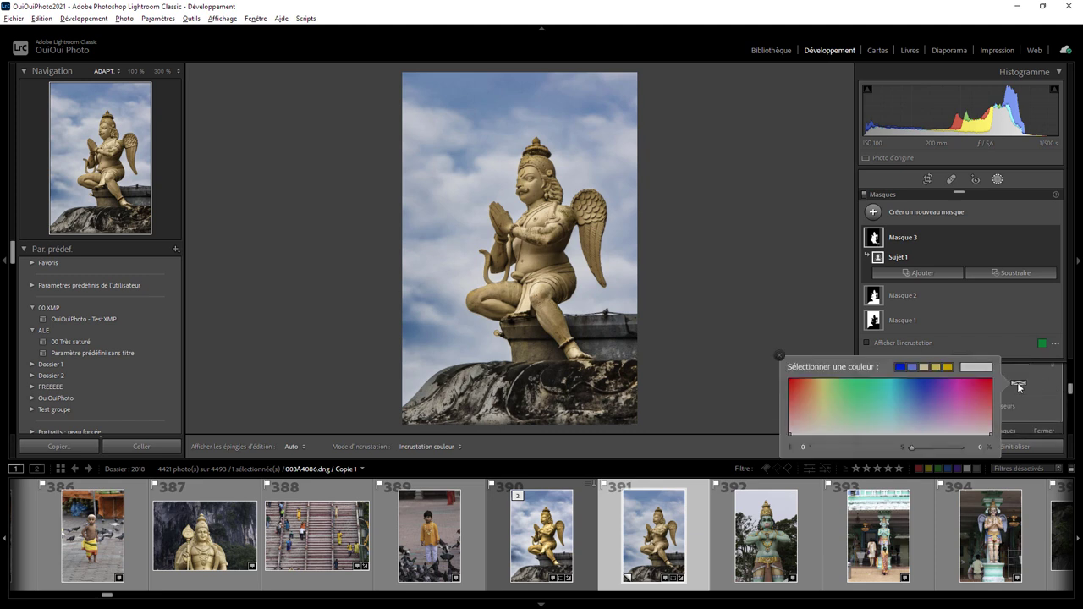
left_click(945, 365)
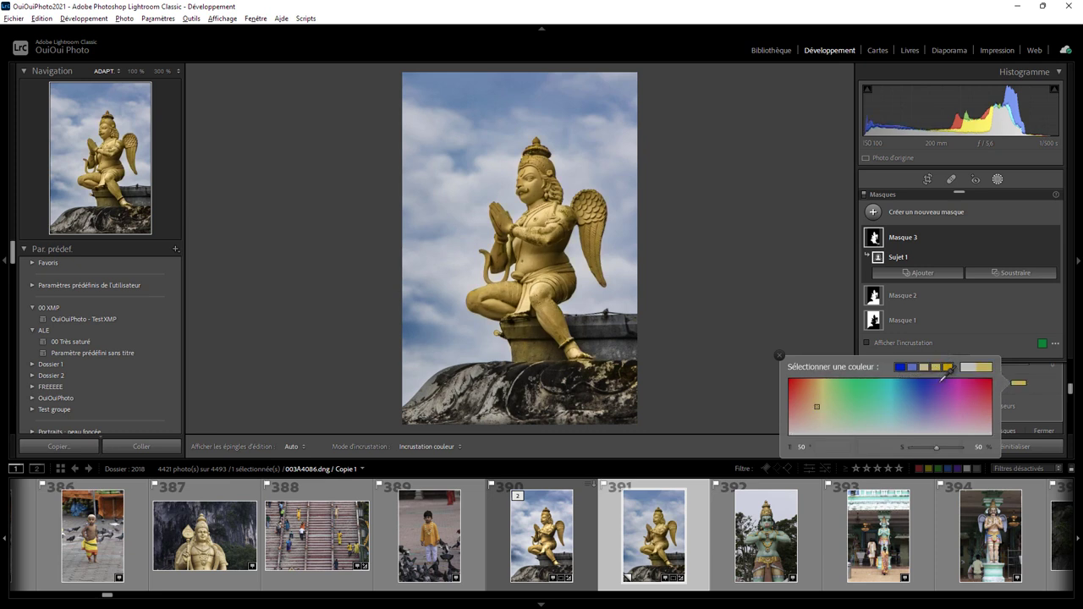
left_click_drag(937, 448, 927, 449)
left_click(780, 356)
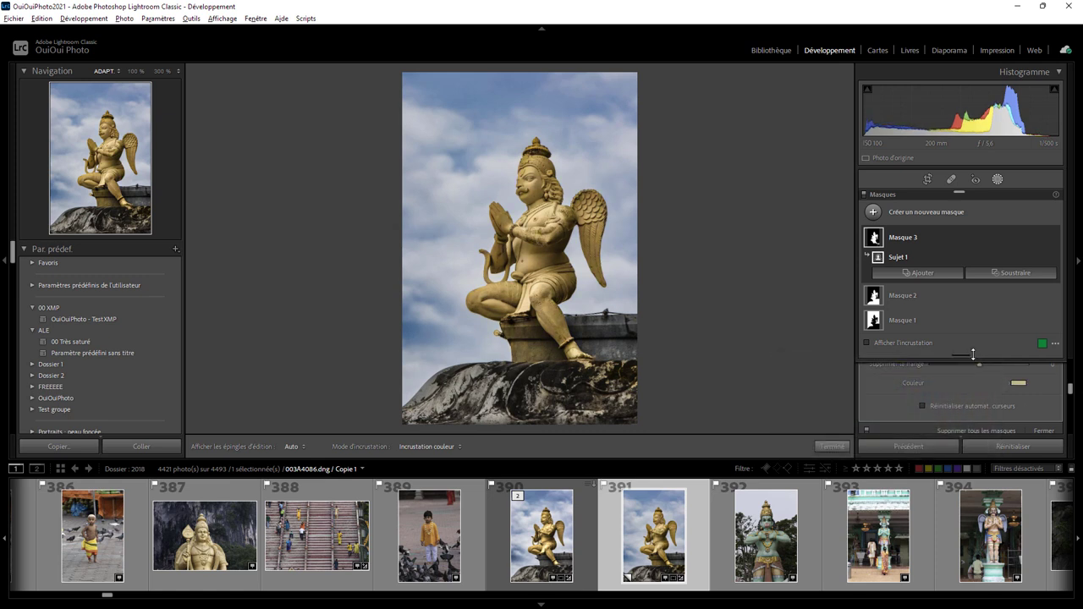
Raise the statue's Clarity to 21 and Whites to 81.
left_click_drag(1070, 390, 1072, 380)
left_click_drag(1071, 376, 1071, 371)
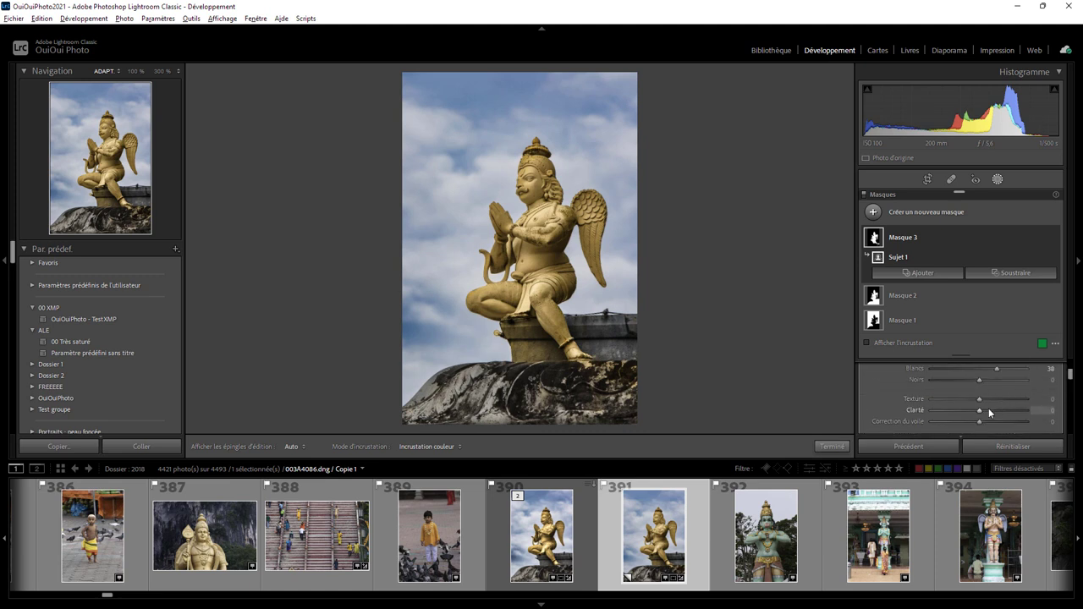
left_click_drag(980, 411, 987, 412)
left_click_drag(1001, 369, 1007, 374)
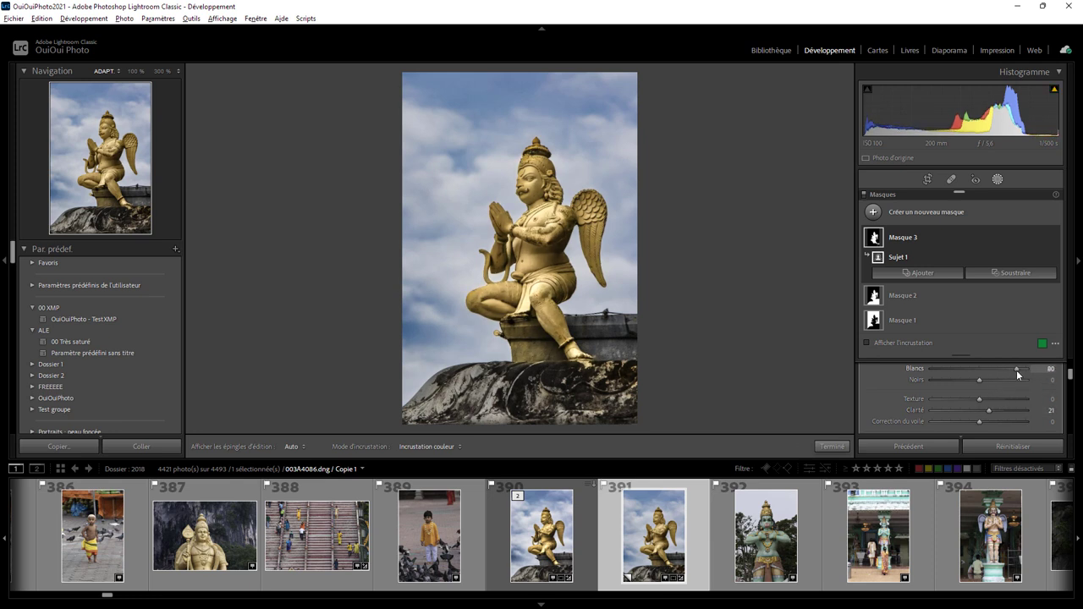
mouse_move(520, 248)
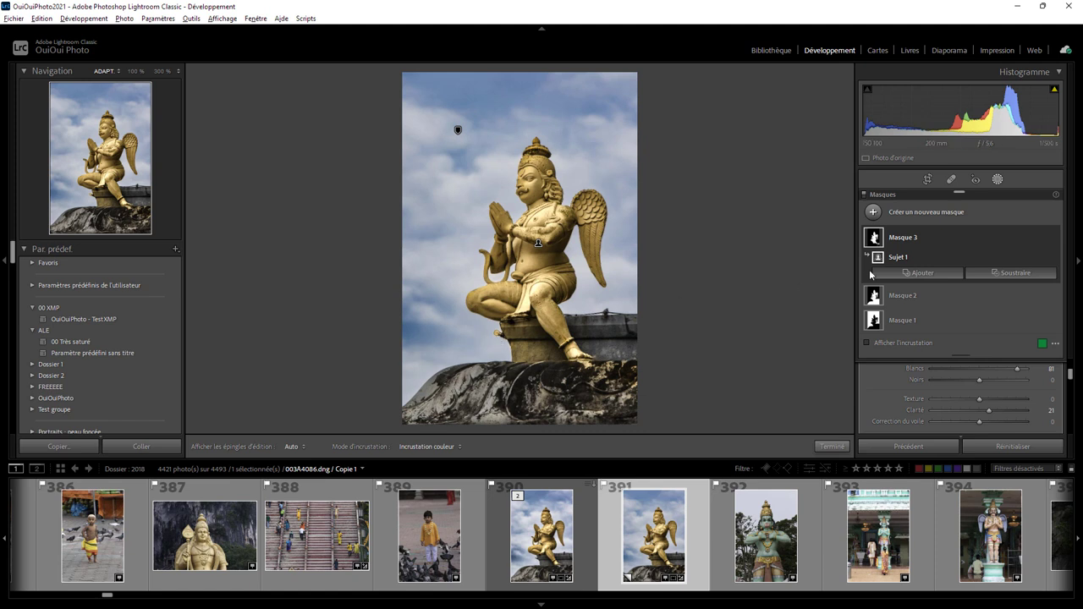
Subtract a brush, Pinceau 1, from Masque 3 to remove the gold tint along the base.
mouse_move(899, 257)
left_click(1002, 277)
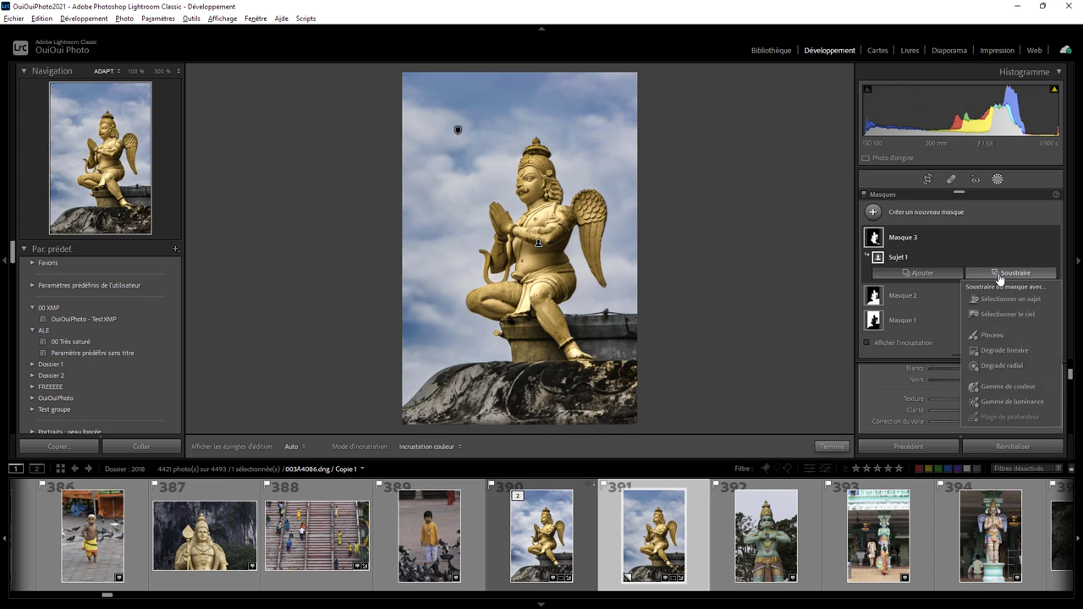
left_click(992, 335)
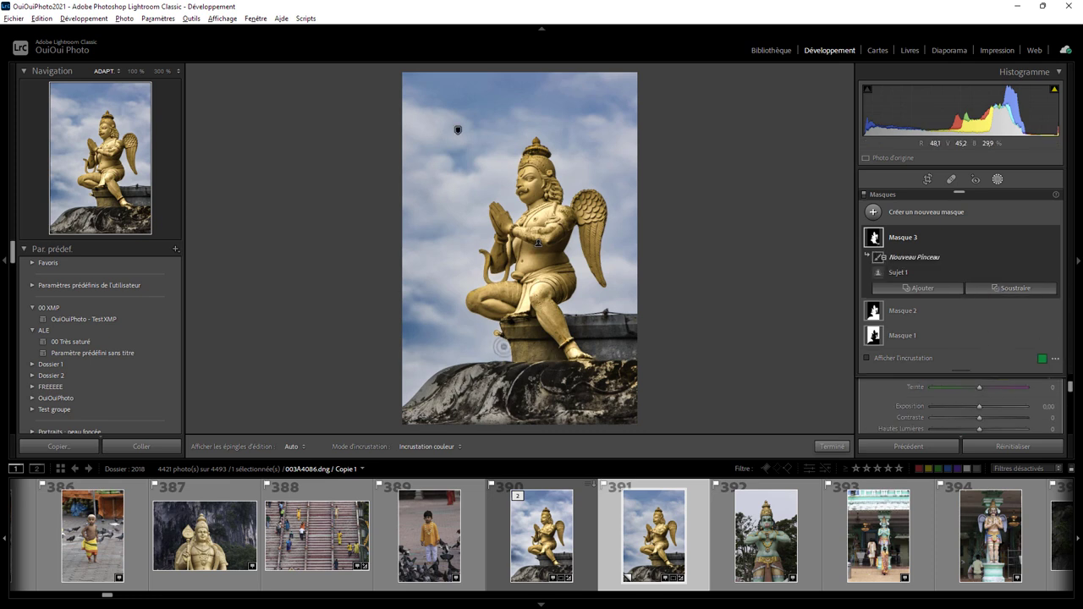
key("h")
left_click_drag(557, 362, 503, 333)
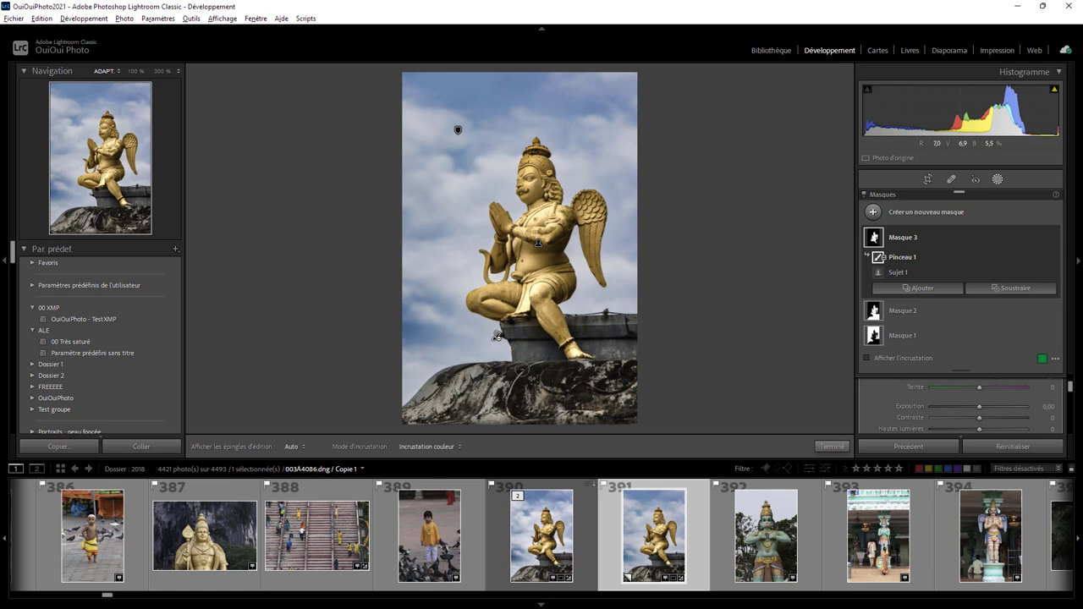
key("h")
key("h")
Close masking and inspect the statue's crown and face at 100%.
left_click(831, 447)
left_click(529, 161)
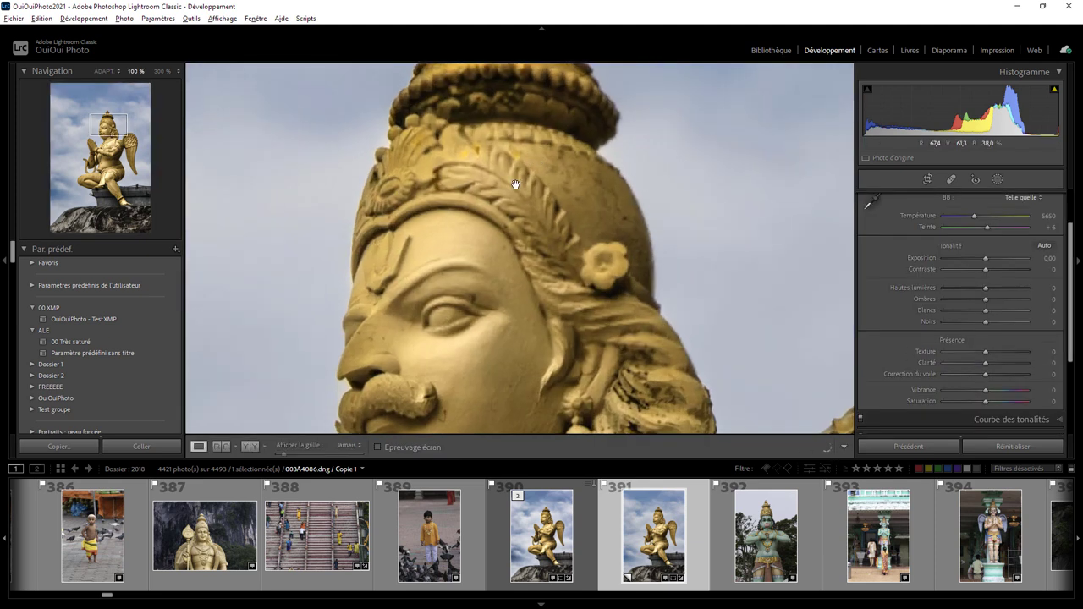
left_click_drag(433, 197, 536, 318)
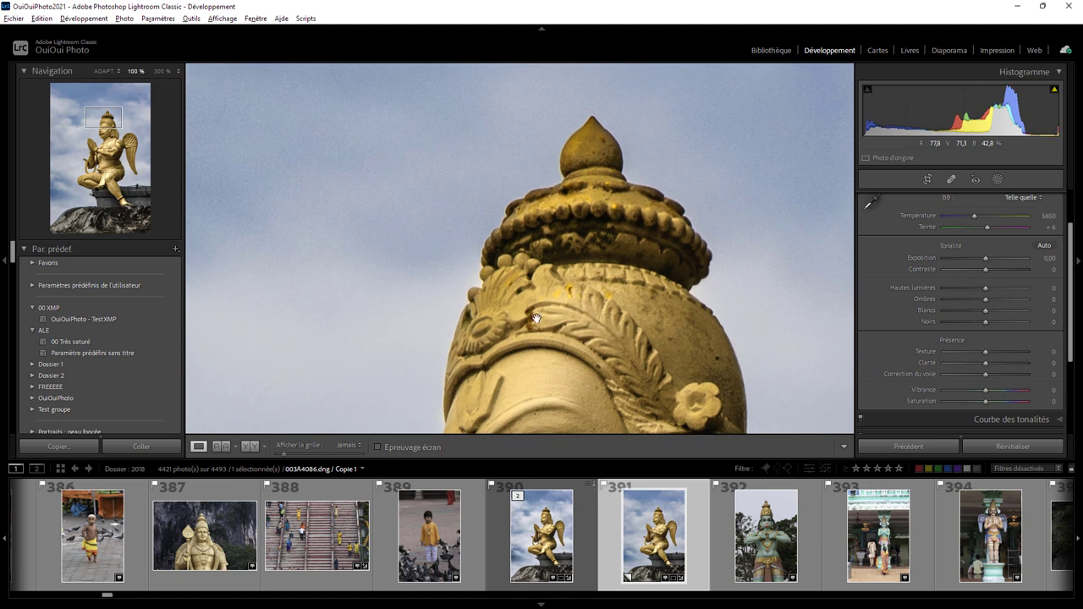
left_click_drag(609, 322, 575, 278)
mouse_move(591, 347)
left_mouse_down()
mouse_move(590, 307)
mouse_move(571, 278)
left_mouse_up()
left_click_drag(561, 358, 608, 196)
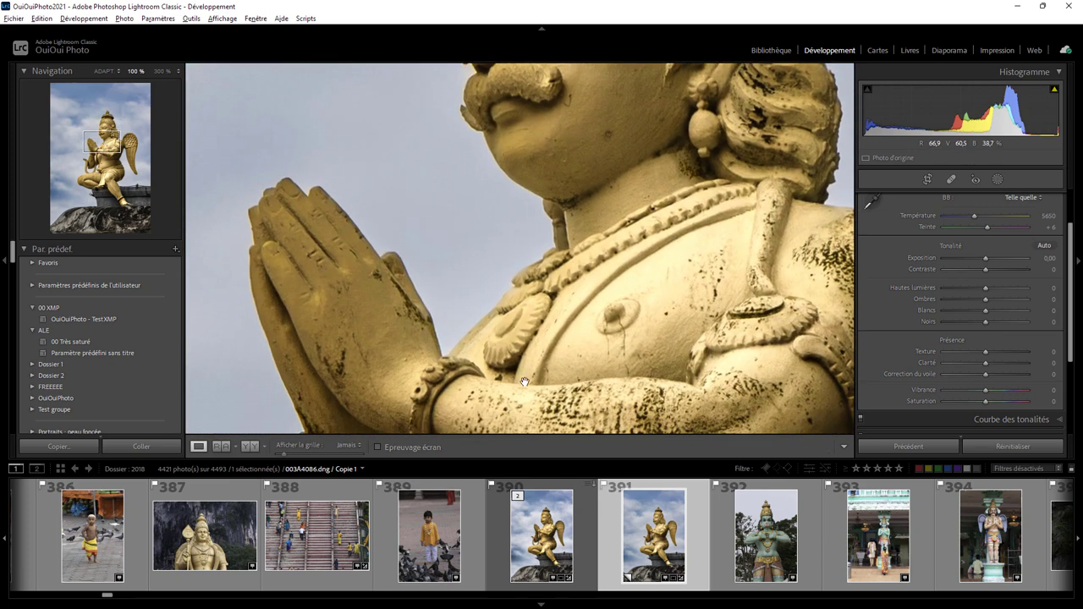
Pan down over the torso, cobra, folded leg and lamps on the ledge.
left_click_drag(525, 382, 621, 269)
left_click_drag(588, 409, 579, 257)
left_click_drag(600, 388, 587, 198)
left_click_drag(560, 390, 705, 291)
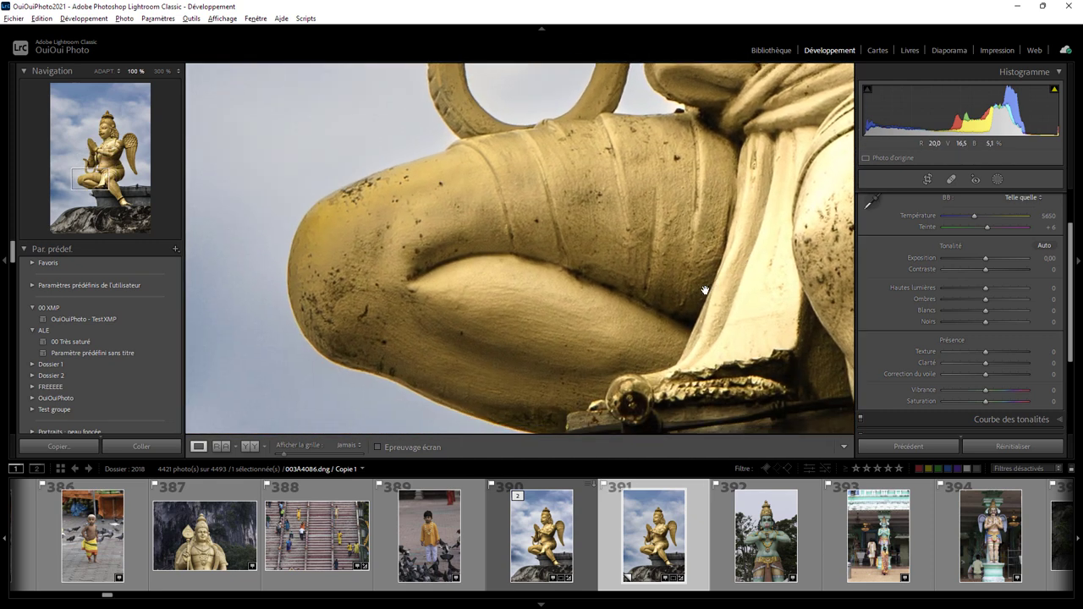
left_click_drag(584, 367, 554, 259)
left_click_drag(628, 409, 641, 355)
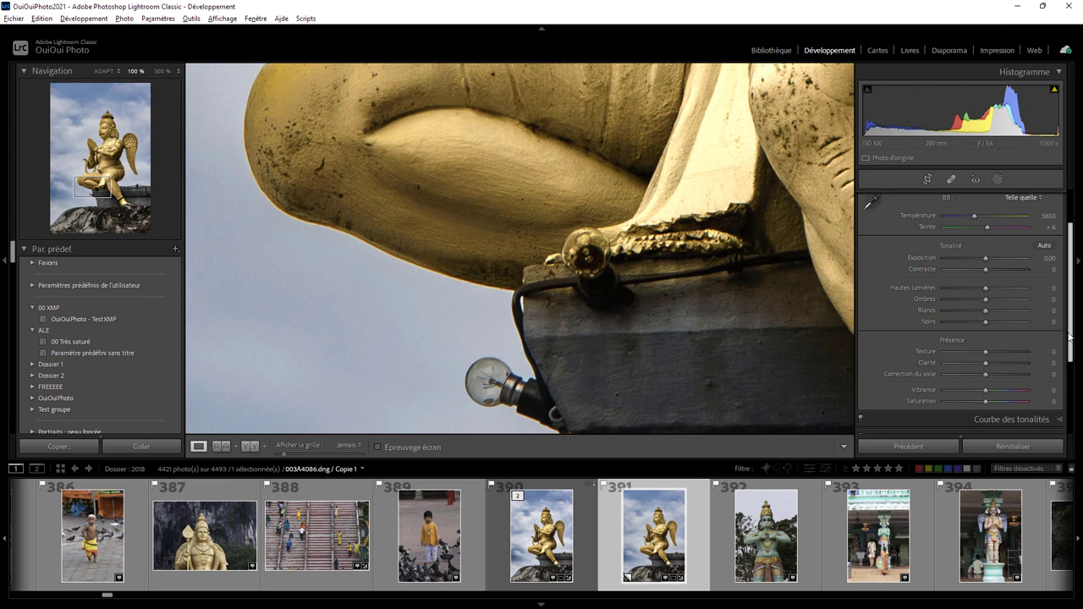
left_click_drag(1071, 340, 1071, 391)
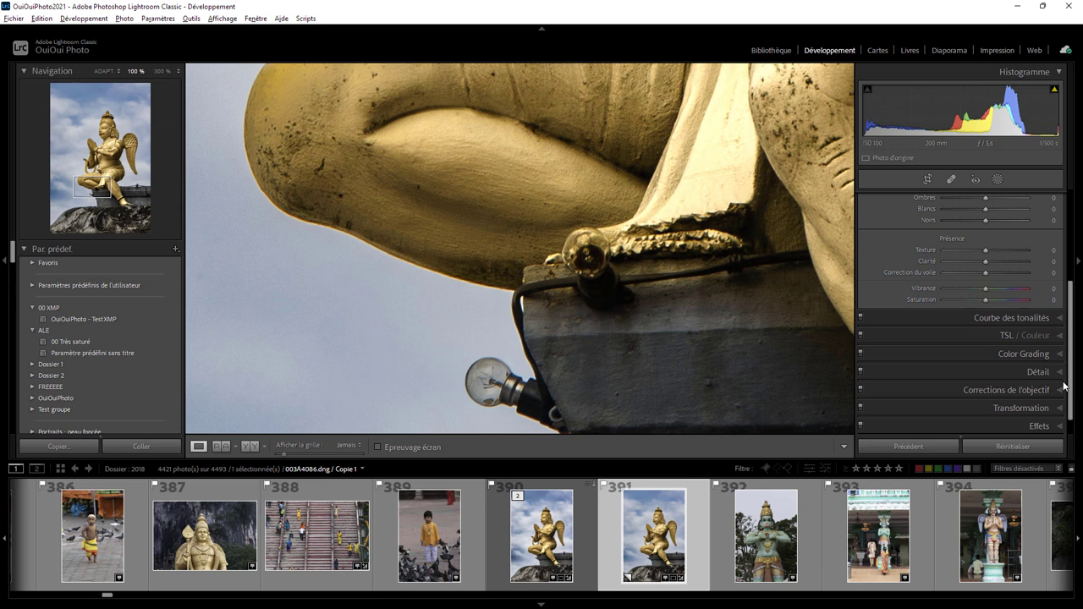
Enable Supprimer l'aberration chromatique in the Corrections de l'objectif panel.
left_click(1061, 392)
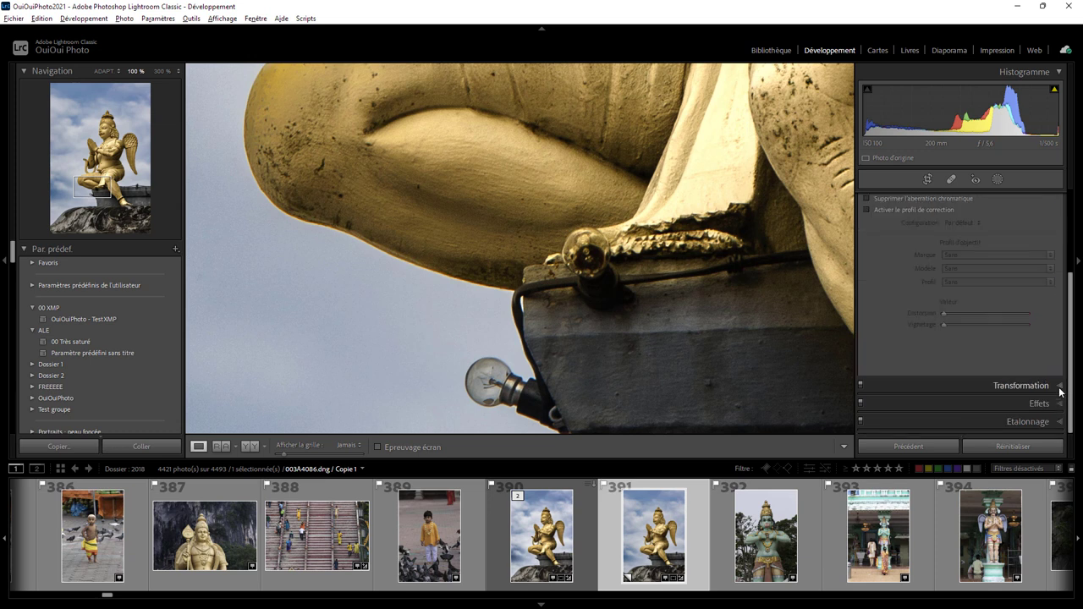
left_click(881, 204)
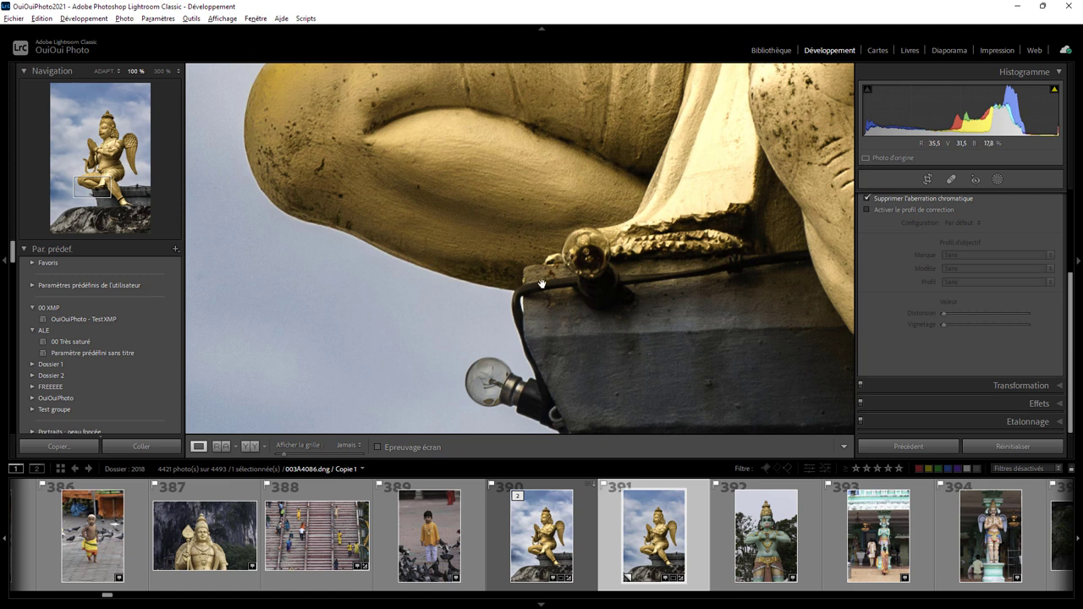
Select Masque 3's Pinceau 1 and enlarge the brush from 5,0 to 7,0.
left_click(998, 179)
left_click(911, 239)
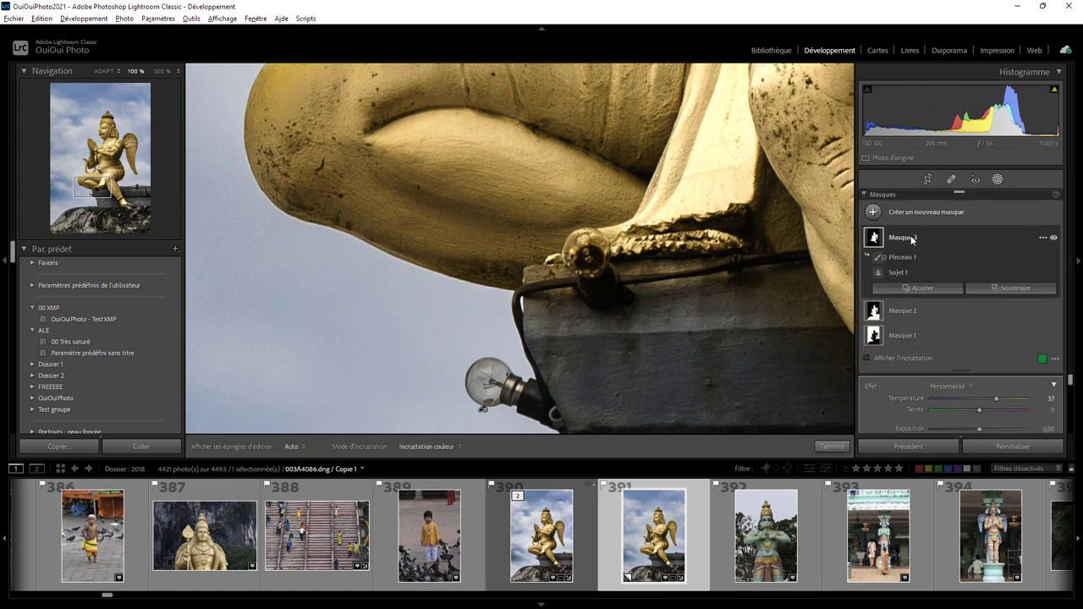
left_click(903, 256)
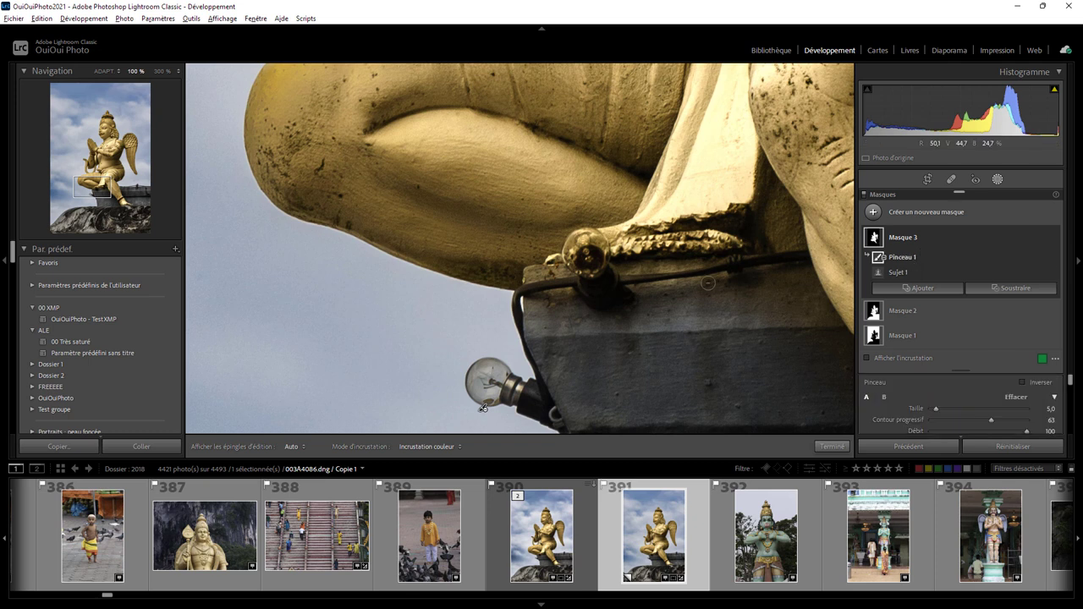
key("h")
scroll(677, 276, "up", 2)
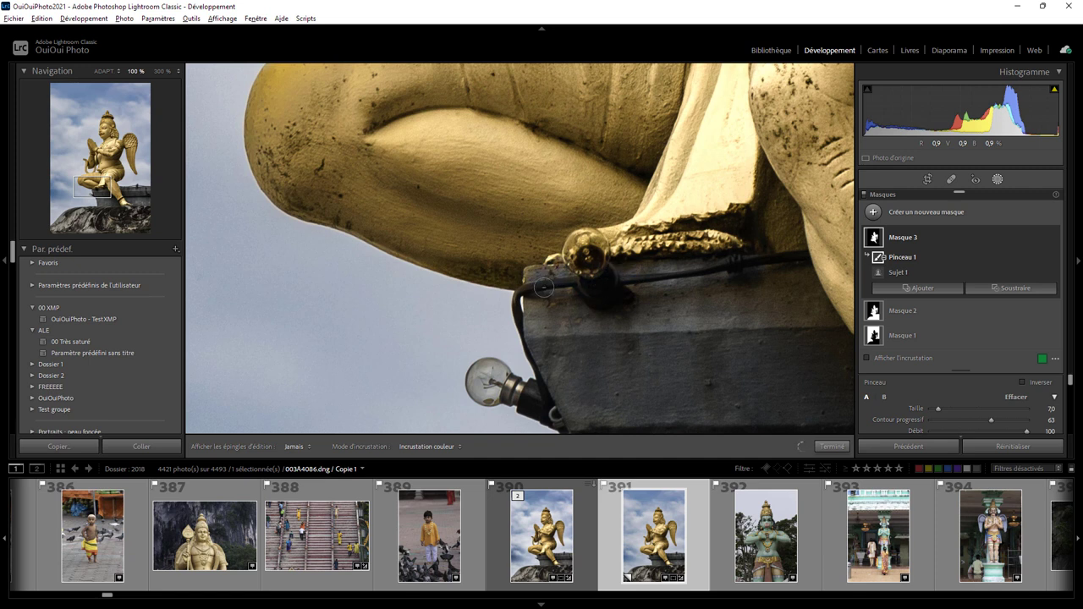
Refine Masque 3 around the lamps near the statue's foot, then close mask editing.
key("h")
key("h")
key("h")
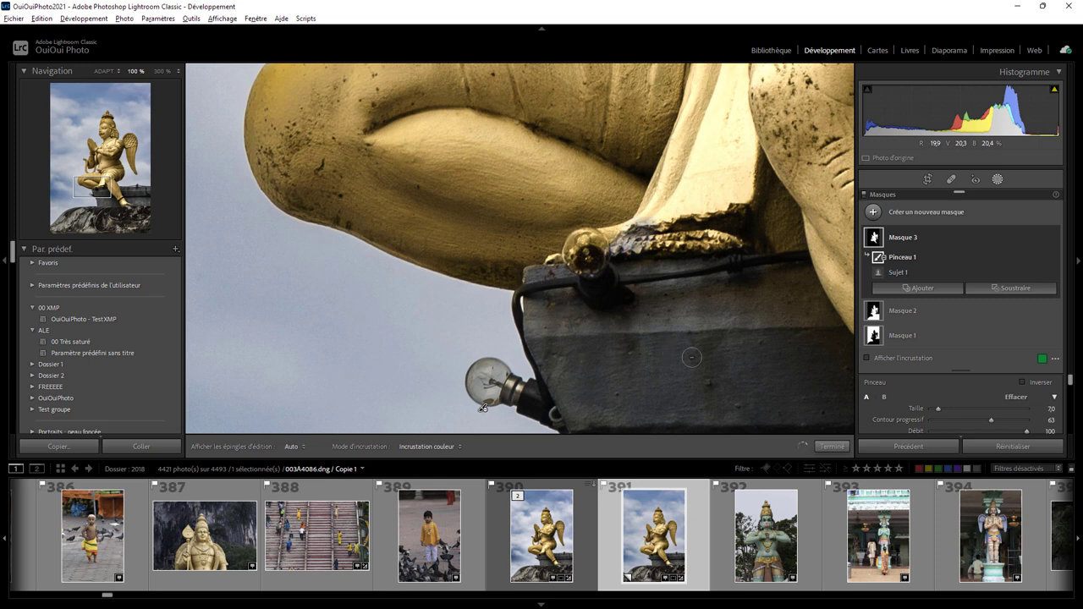
mouse_move(720, 348)
left_mouse_down()
mouse_move(617, 290)
mouse_move(394, 228)
left_mouse_up()
left_click_drag(639, 360, 433, 87)
key("h")
key("h")
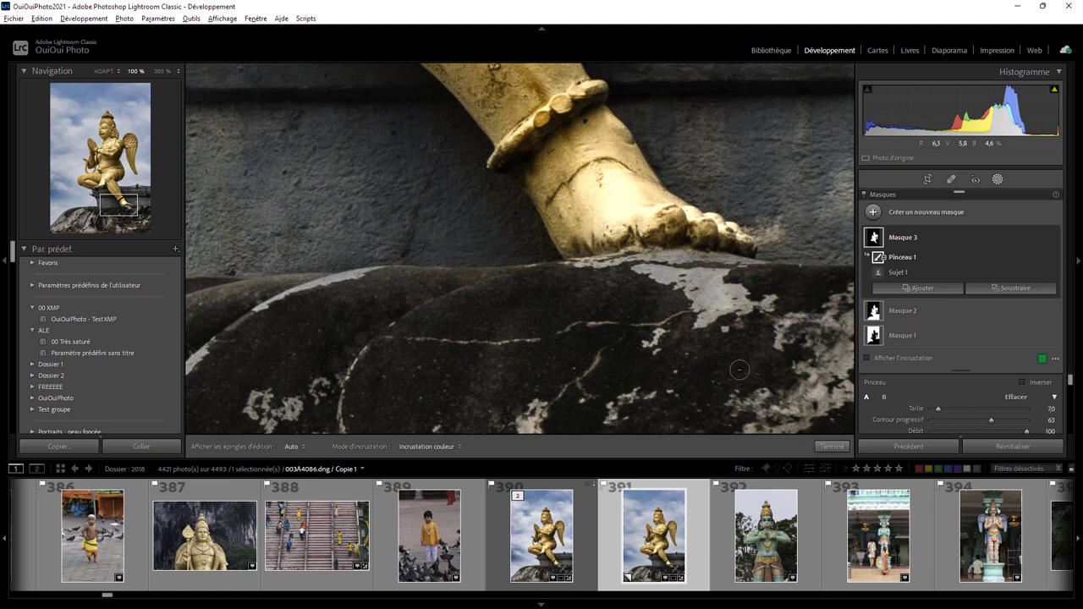
left_click(832, 446)
Zoom out to the ADAPT. fit view showing the golden statue against the blue sky.
left_click(629, 230)
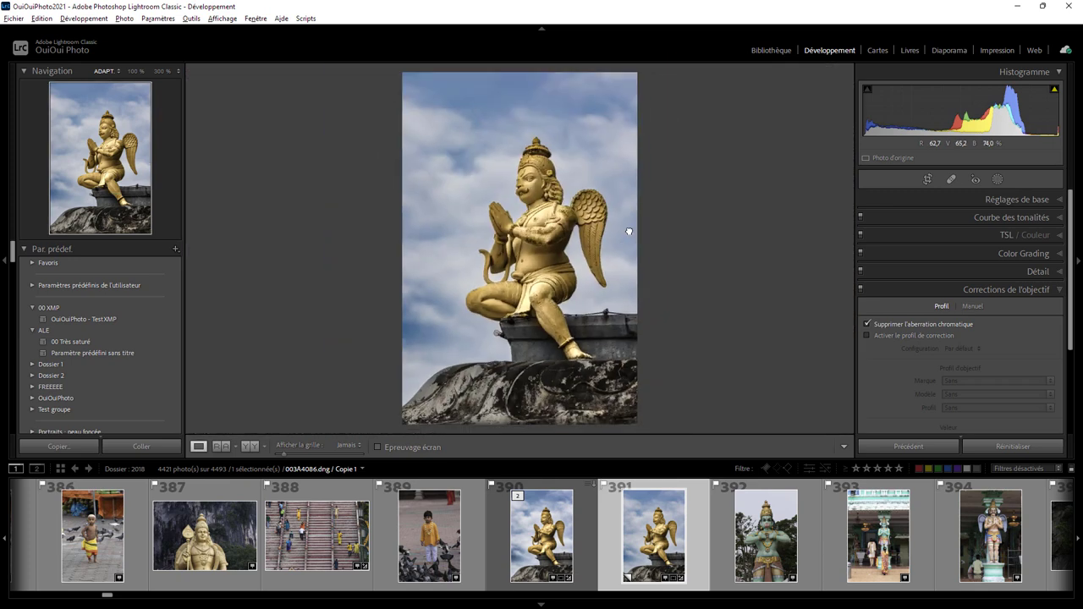